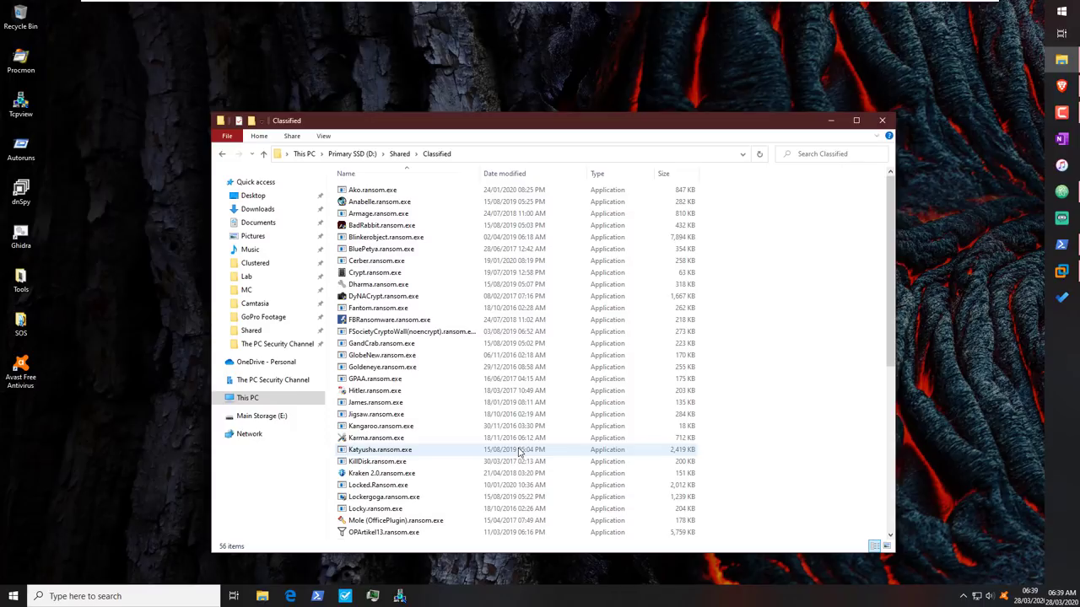
- Minimize the Classified folder window holding the 56 ransomware samples
click(831, 120)
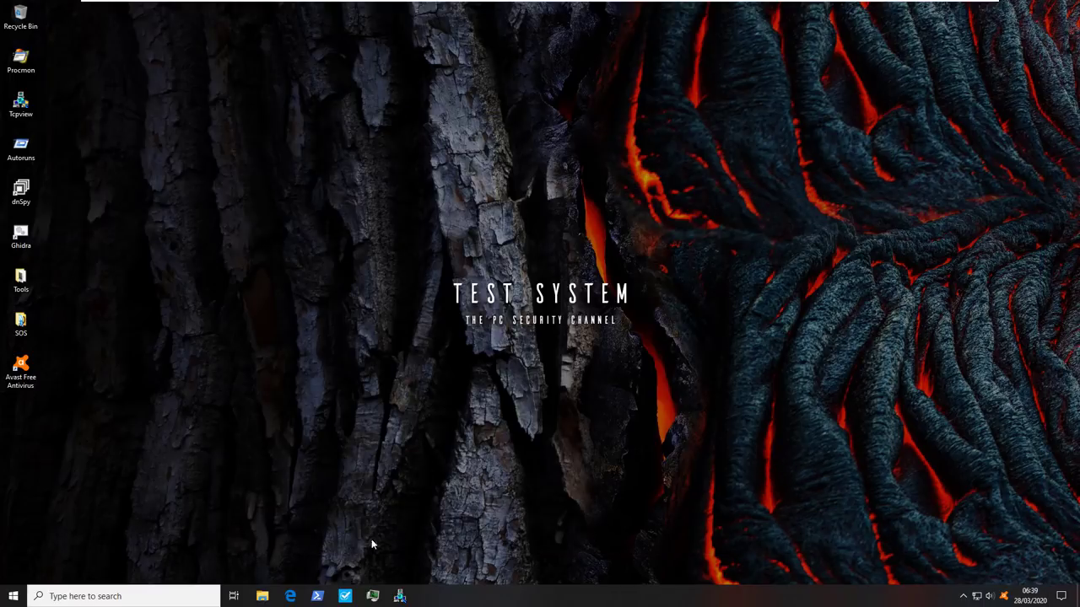
- In a new PowerShell console moved lower, change to Z:/Shared and run python malex.py
click(318, 597)
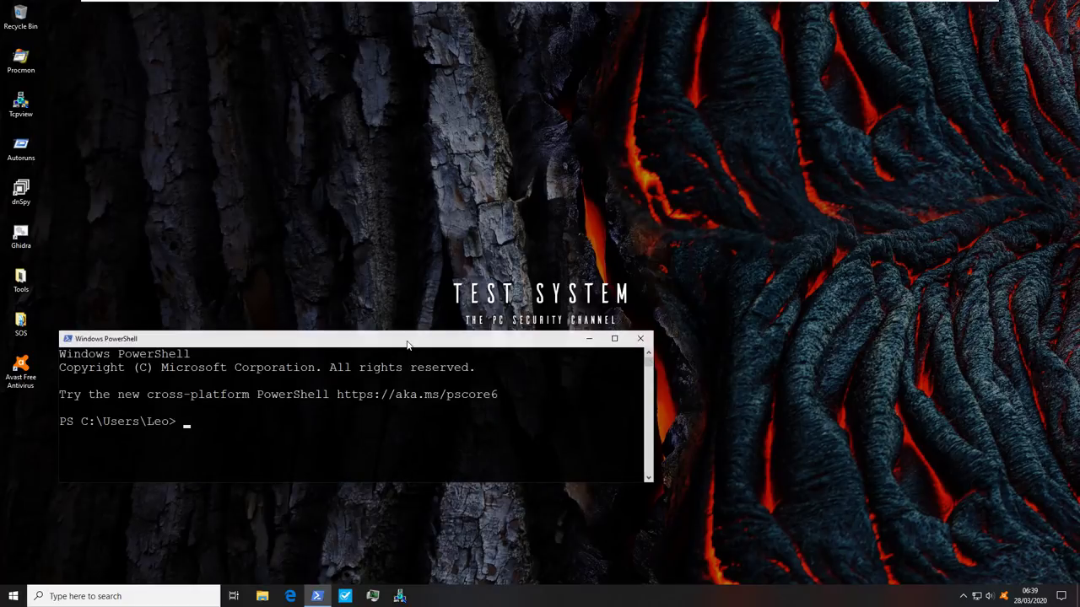
drag(407, 344, 438, 446)
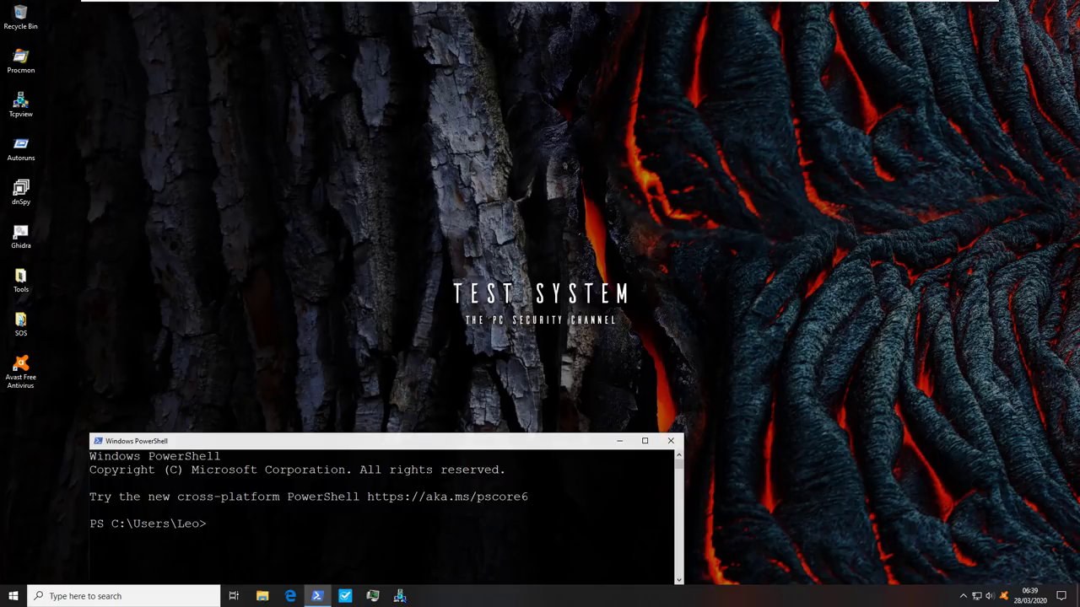
text(cd p)
key(BackSpace)
text(Z:/SHar)
key(BackSpace)
key(BackSpace)
key(BackSpace)
text(hared)
key(Return)
text(python malex.py)
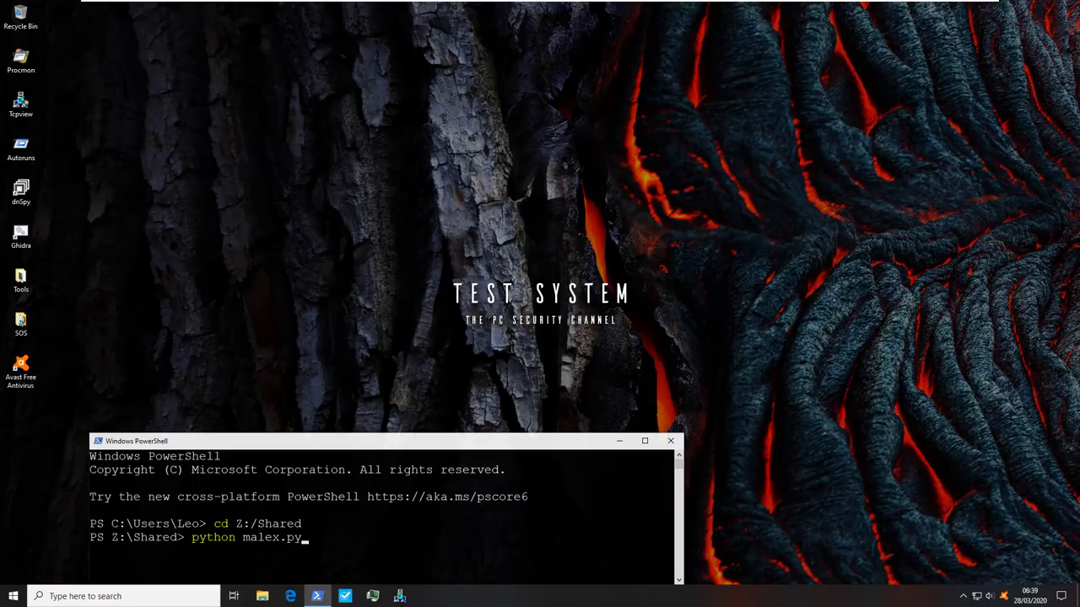
key(Return)
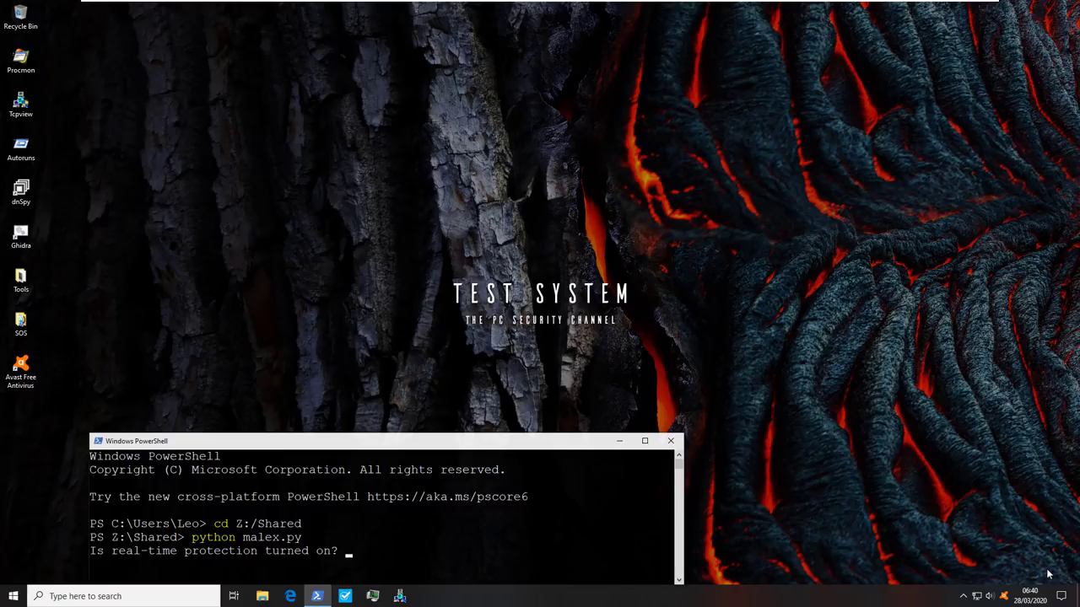
- Check Avast's Protection > Core Shields page shows all four shields on, then minimize Avast
double_click(1004, 596)
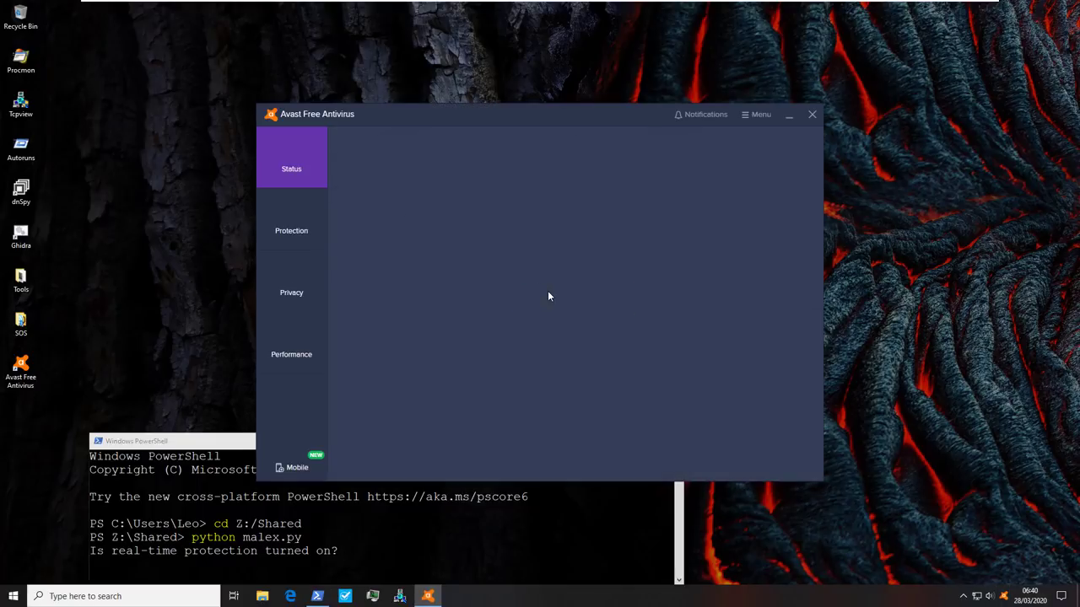
click(293, 229)
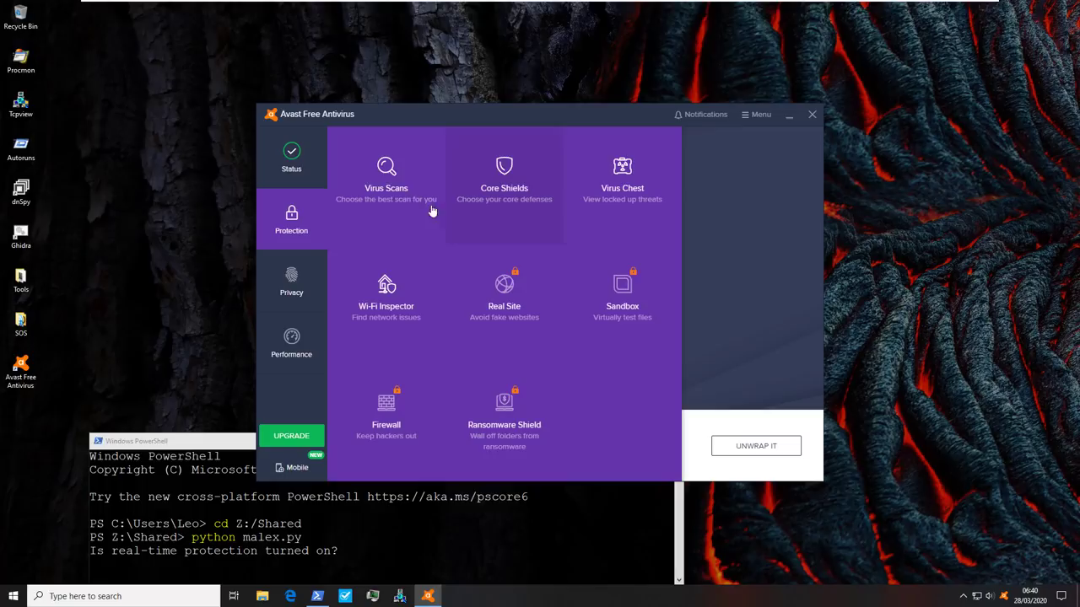
click(504, 211)
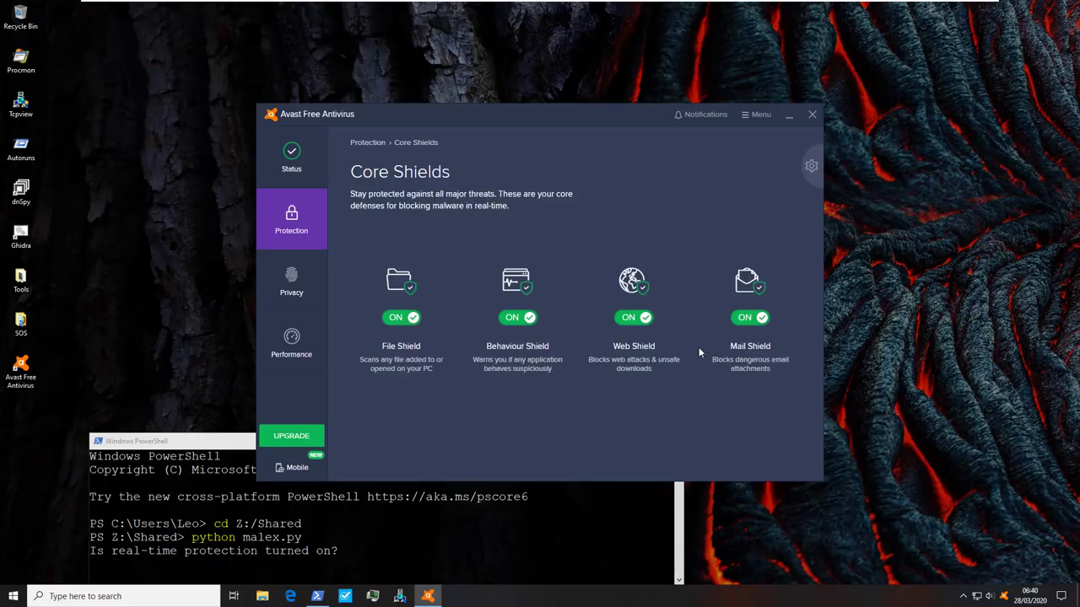
click(790, 116)
- Answer yes to start the ransomware test, then mute the speakers once results appear
text(yes)
key(Return)
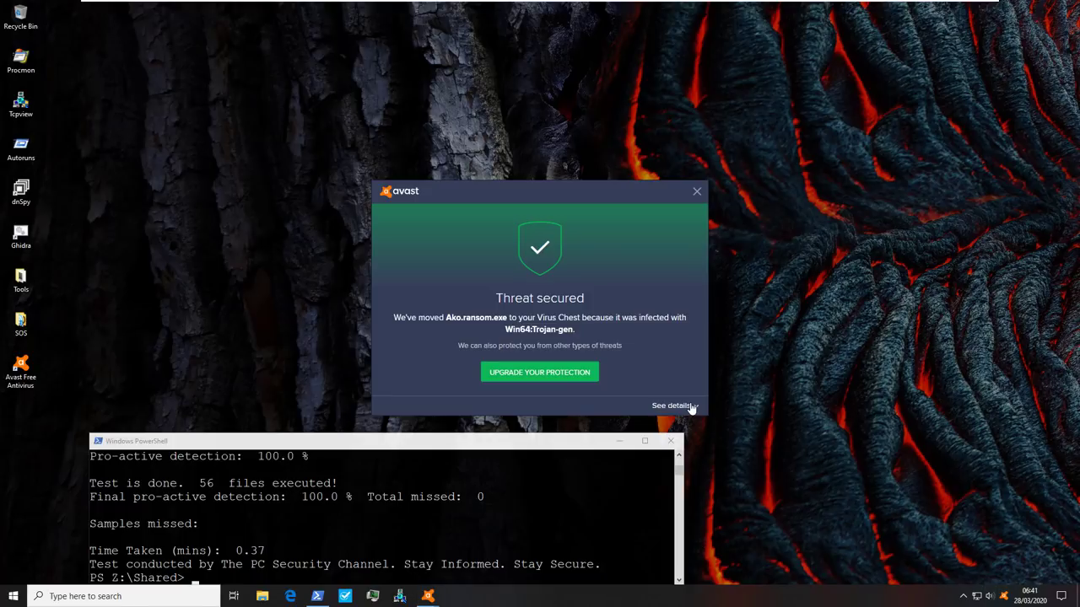
click(990, 597)
click(895, 571)
click(467, 529)
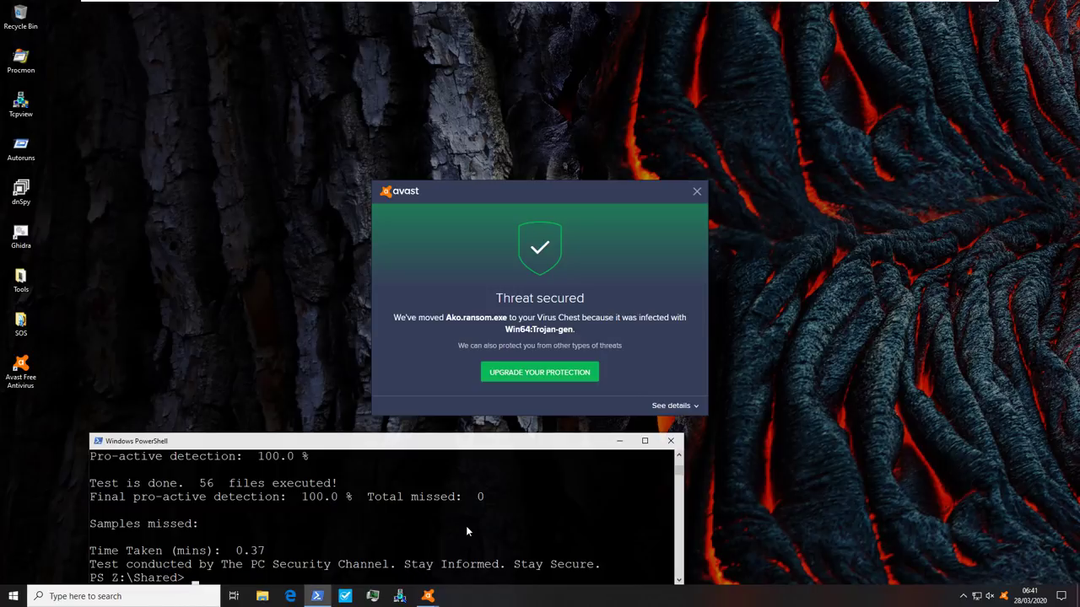
- Dismiss the six stacked Avast threat notifications
click(629, 356)
click(701, 187)
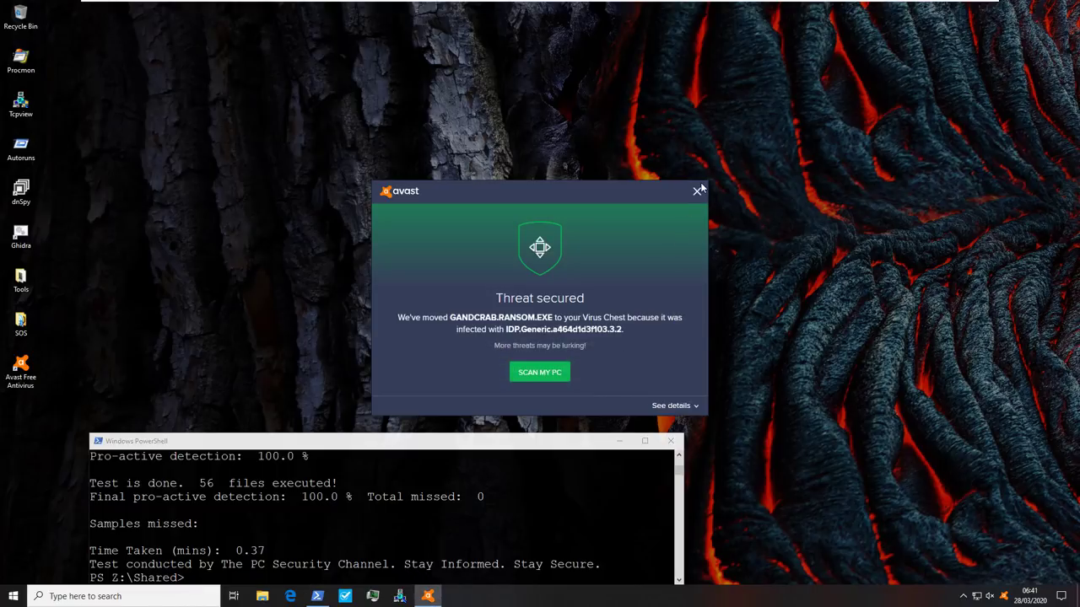
click(699, 189)
click(699, 189)
click(699, 189)
click(699, 189)
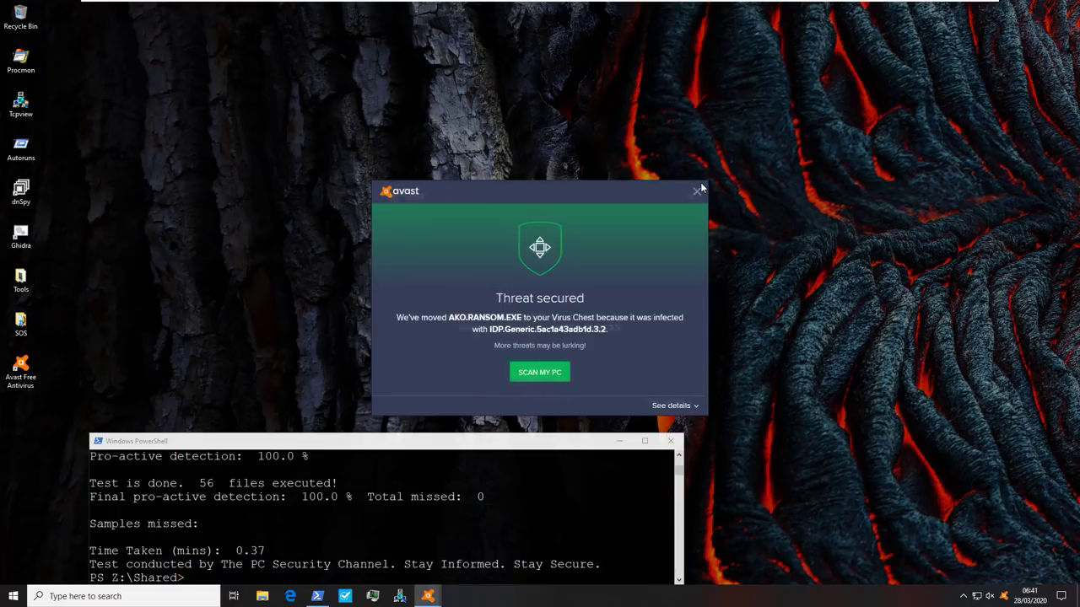
click(699, 188)
- Turn Avast's File Shield off indefinitely, leaving Behaviour, Web and Mail Shields on
click(433, 597)
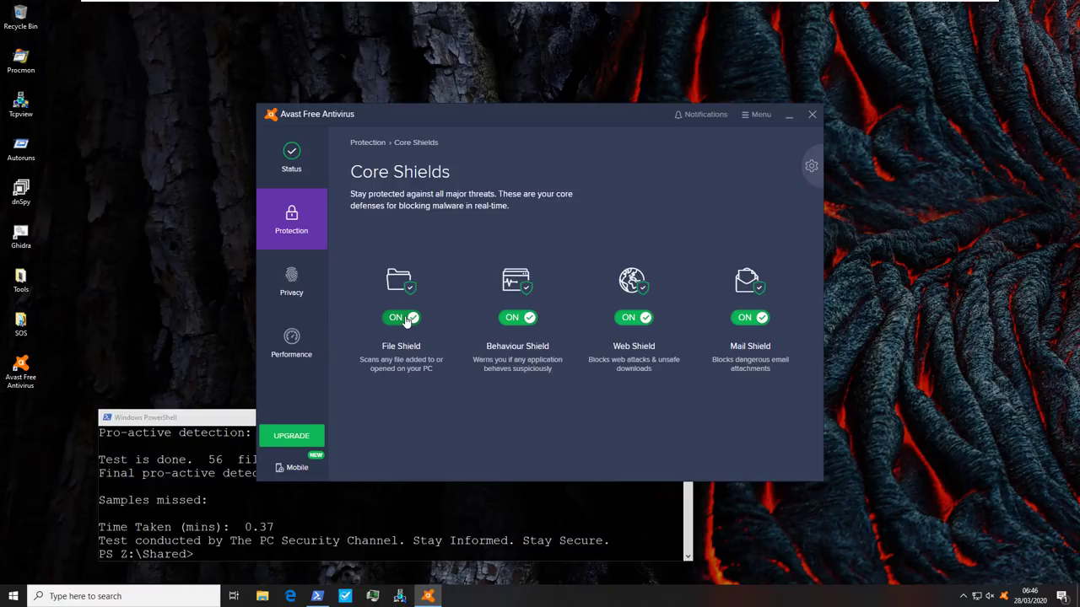
click(406, 319)
click(405, 345)
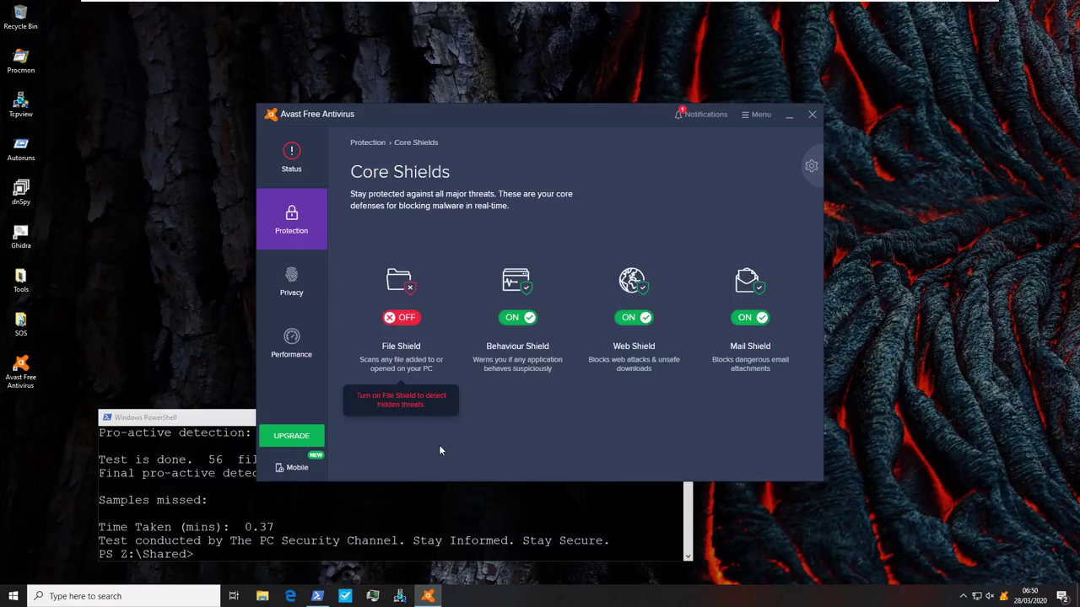
- Open Task Manager at the upper right and recall python malex.py at the PowerShell prompt
click(428, 596)
right_click(532, 599)
click(552, 546)
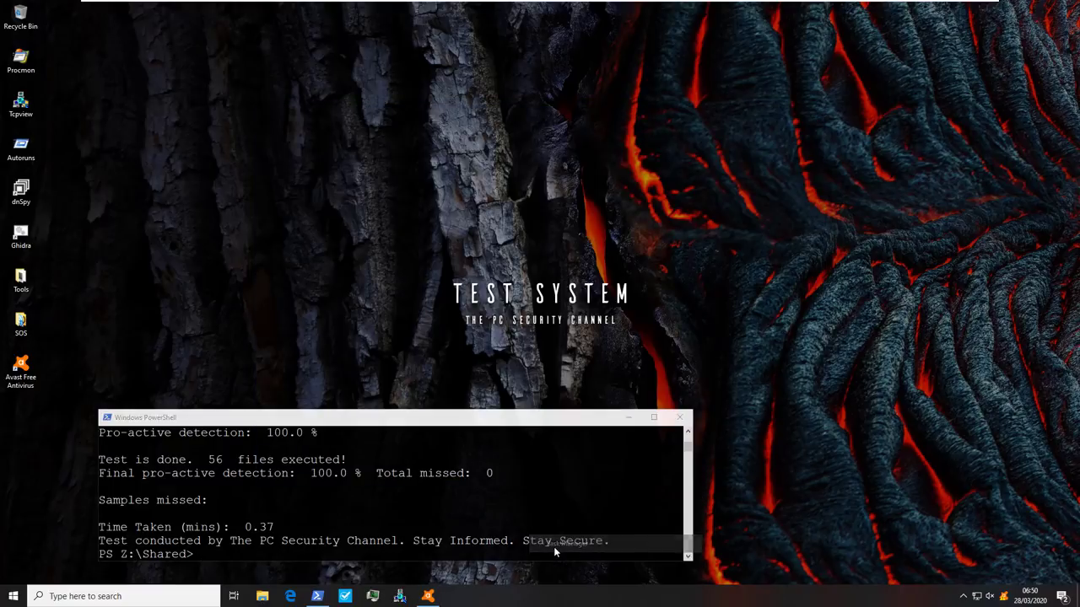
drag(604, 57, 1025, 60)
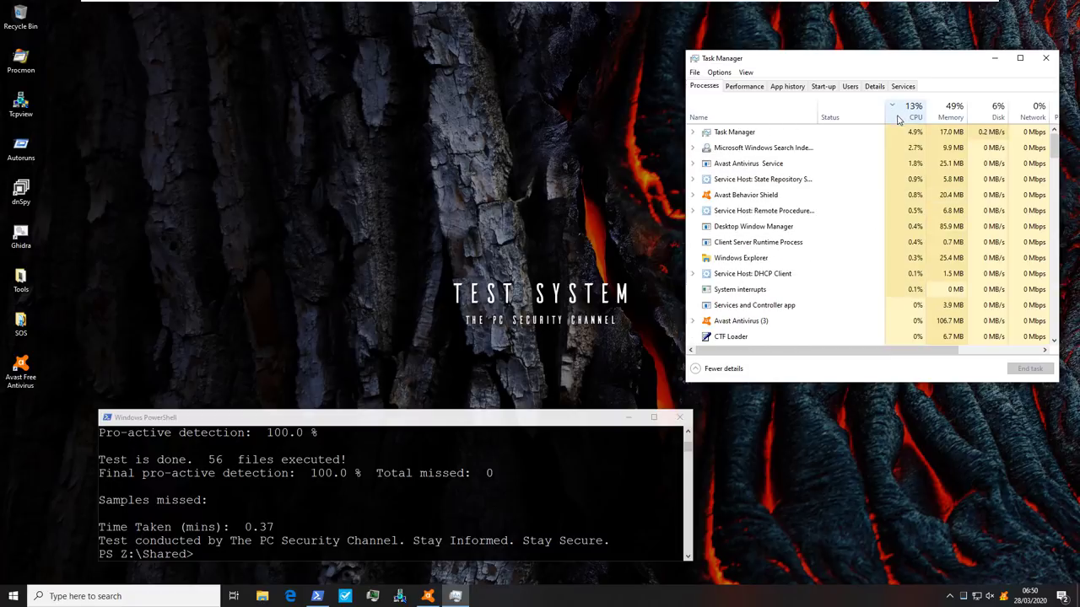
click(302, 512)
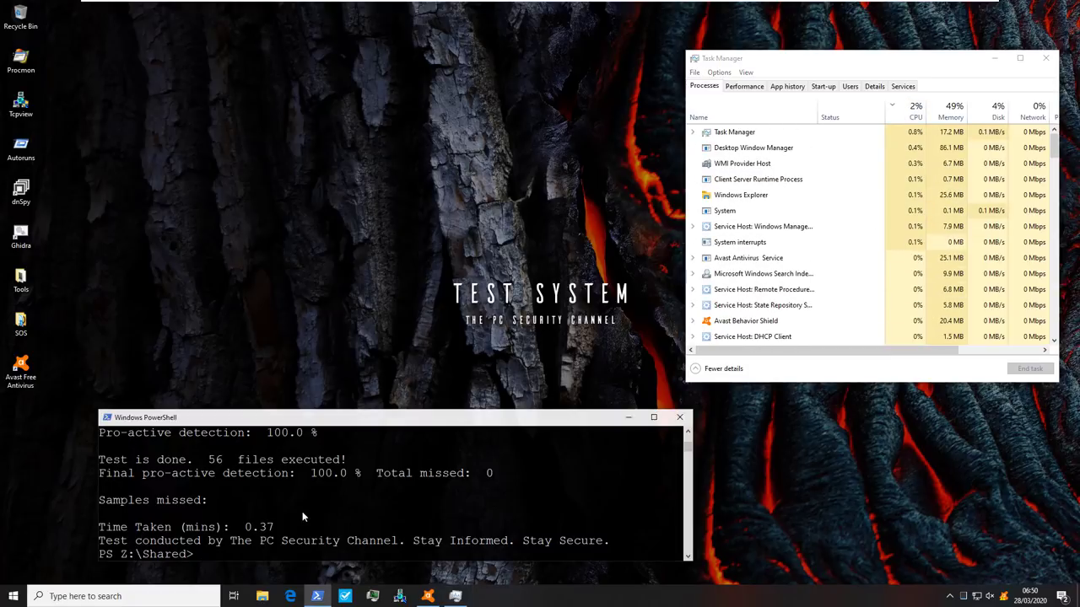
key(Up)
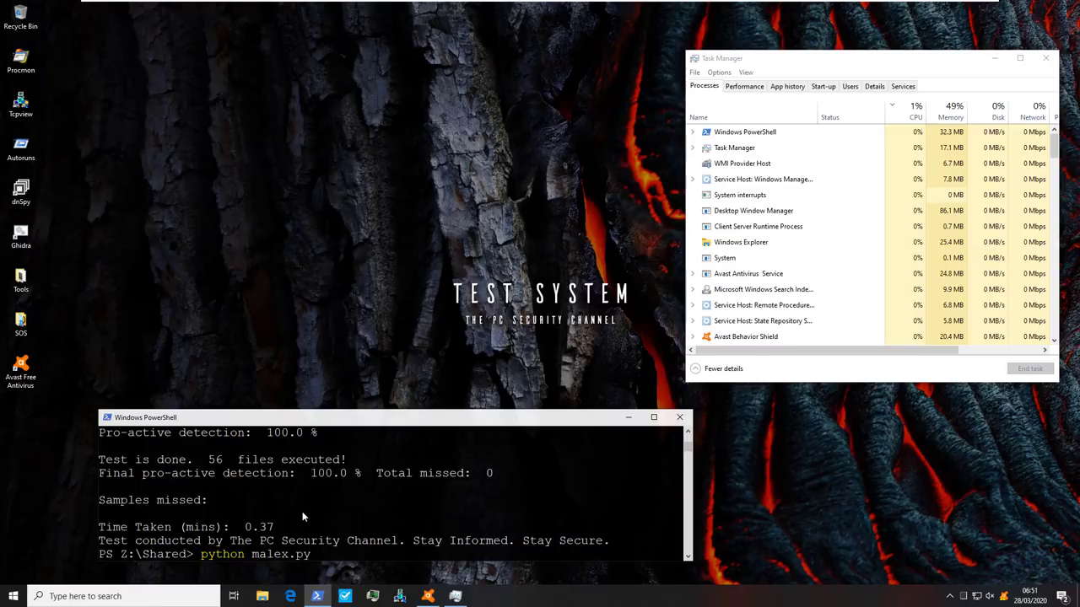
- Rerun python malex.py and answer yes to the real-time protection question
key(Return)
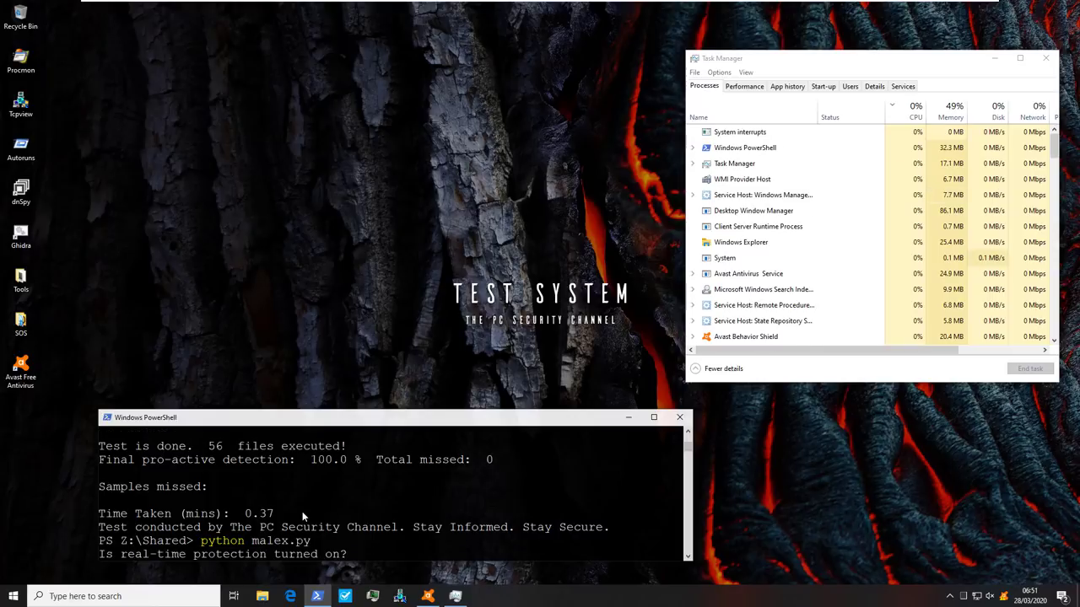
text(ye)
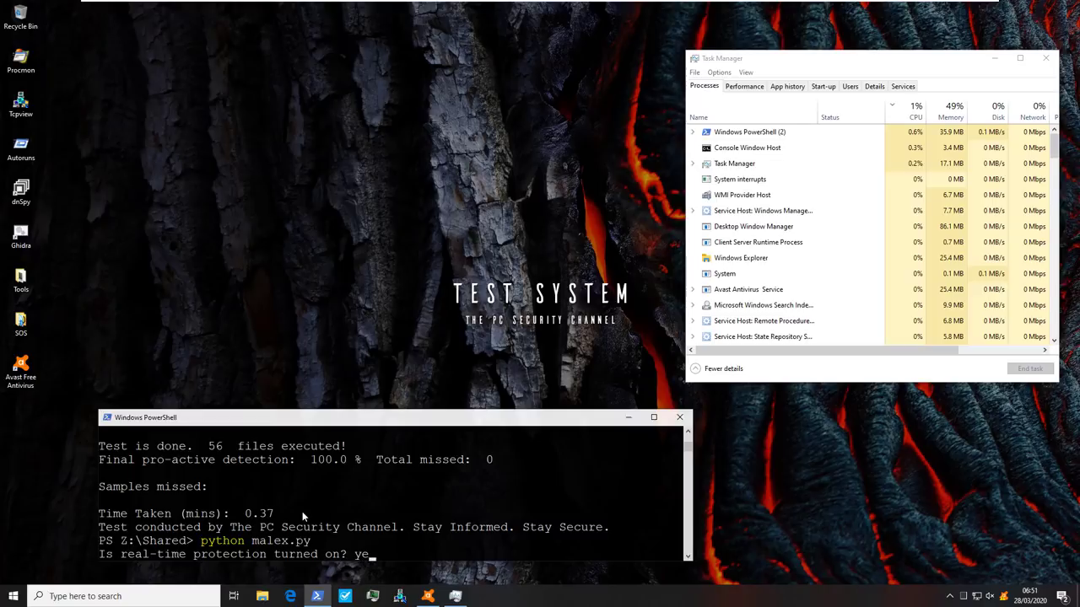
text(s)
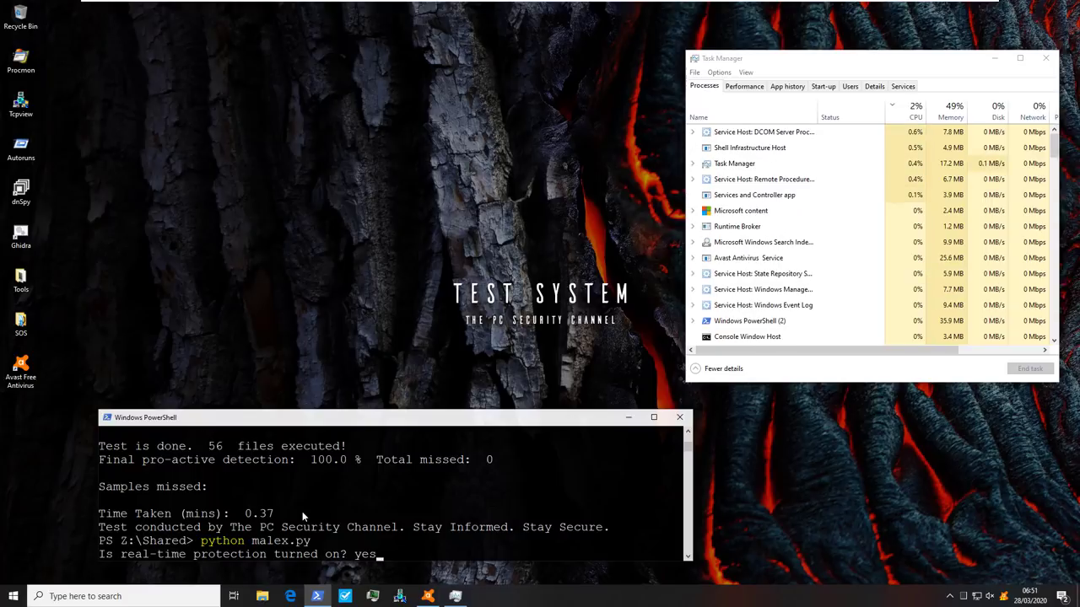
key(Return)
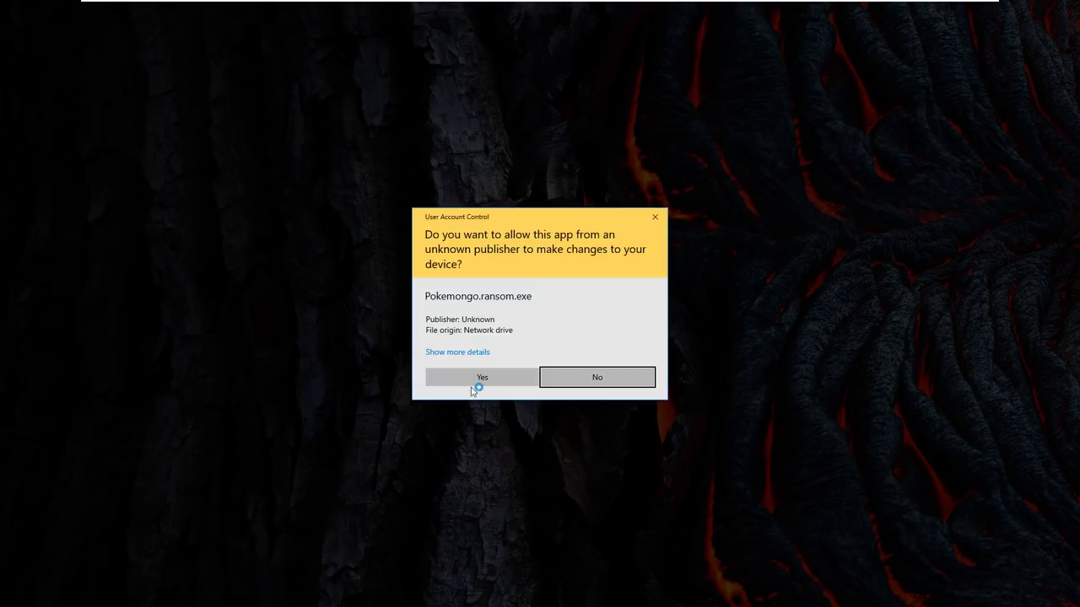
- Allow the Pokemongo.ransom.exe UAC prompt, check Avast, then open Avast shields control from the tray
click(477, 381)
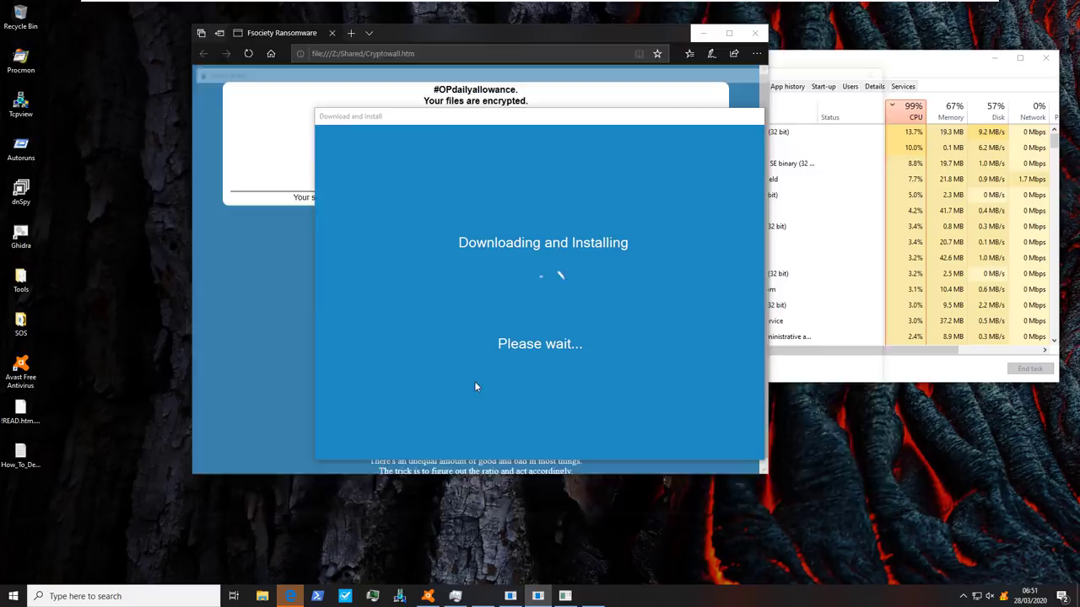
click(429, 597)
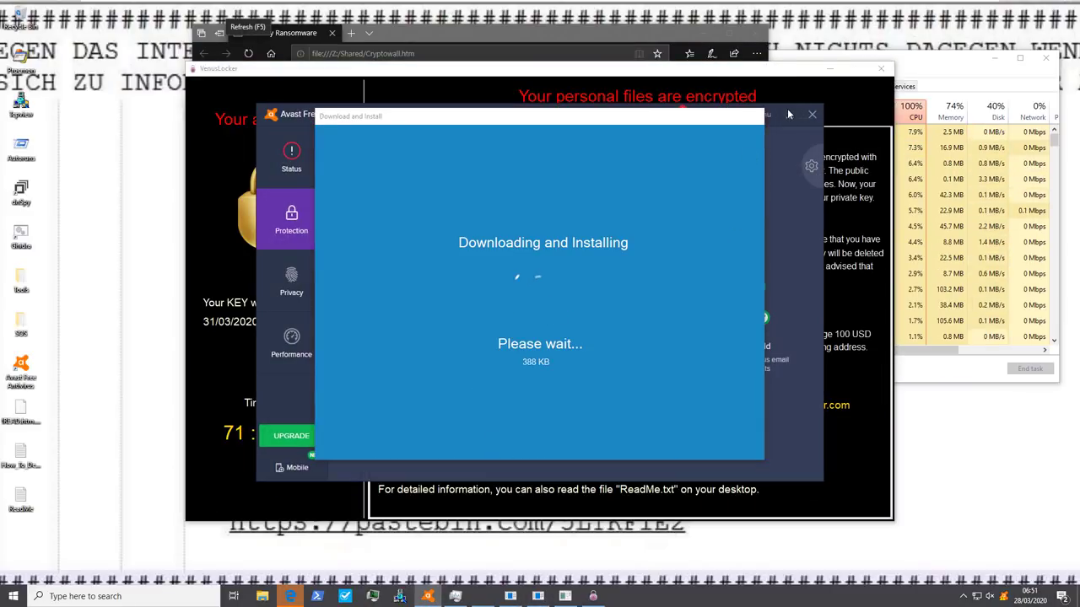
click(813, 115)
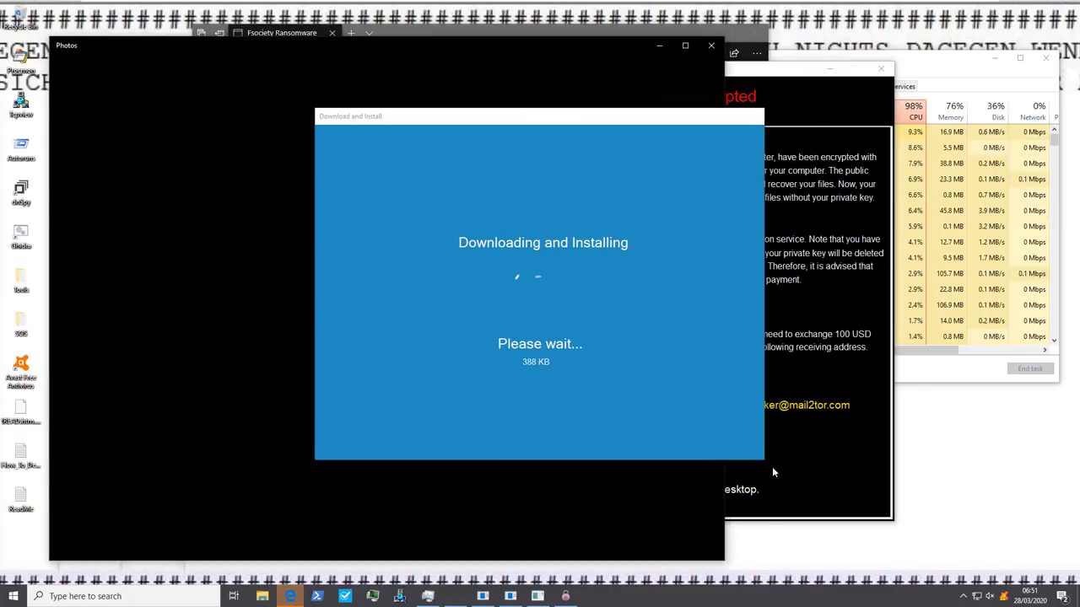
right_click(1003, 596)
mouse_move(996, 515)
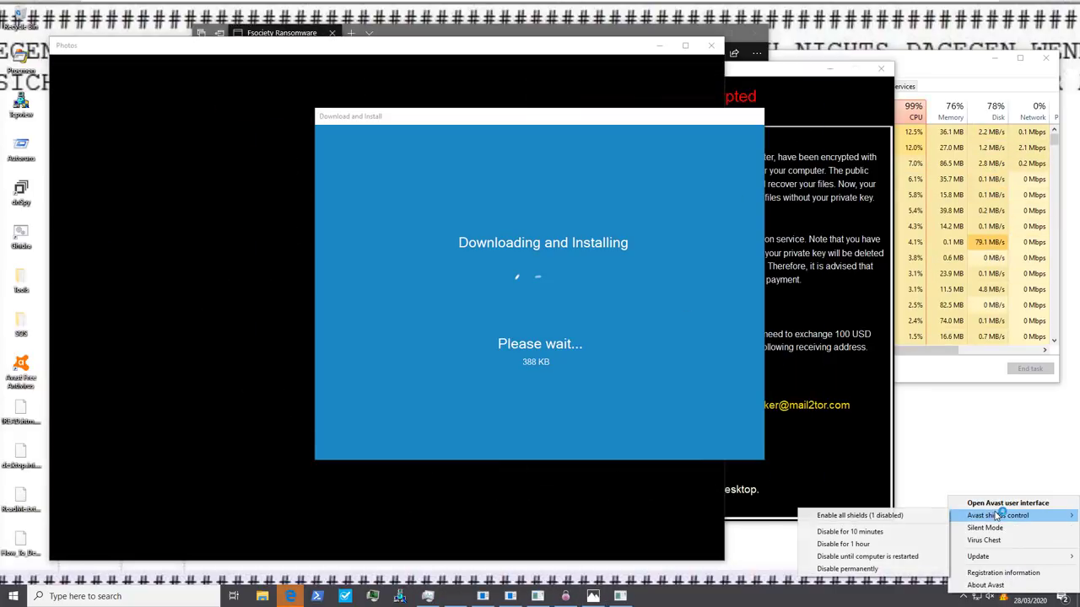
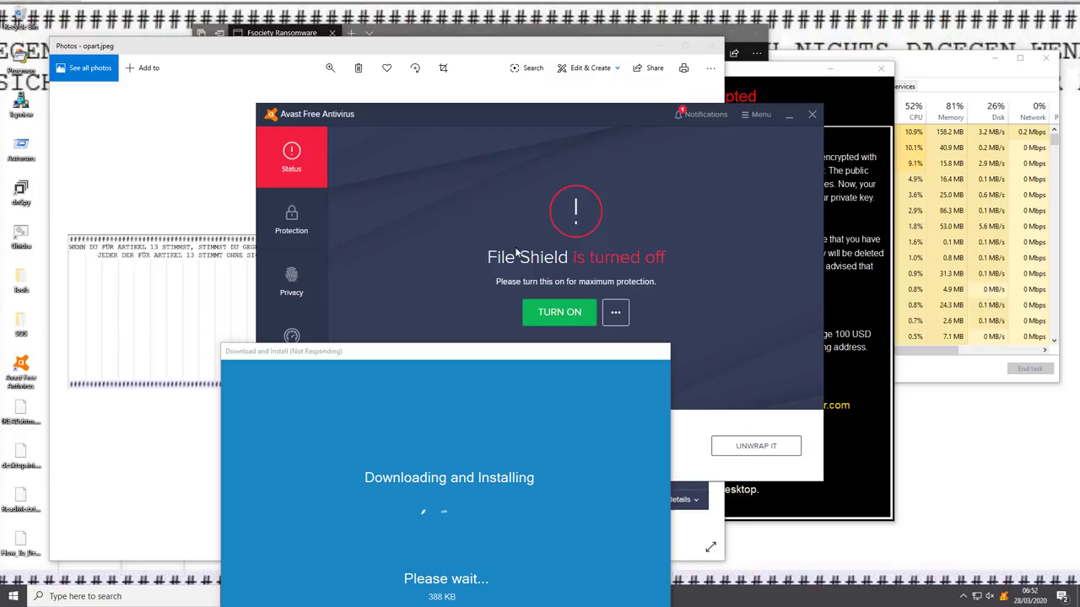
- Open Protection > Core Shields in Avast, then close the Avast main window
click(292, 221)
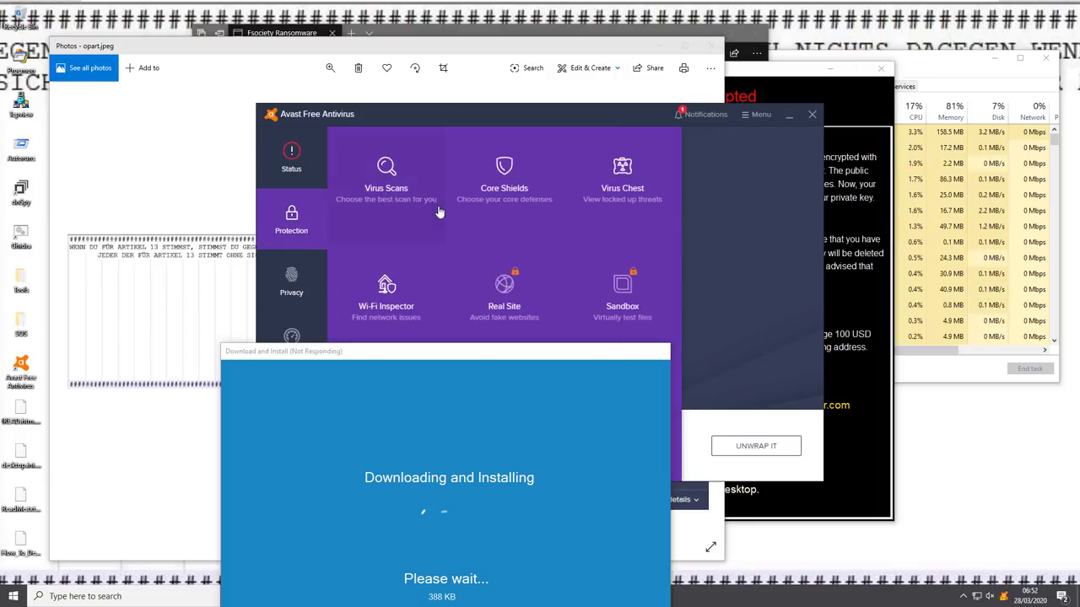
click(510, 204)
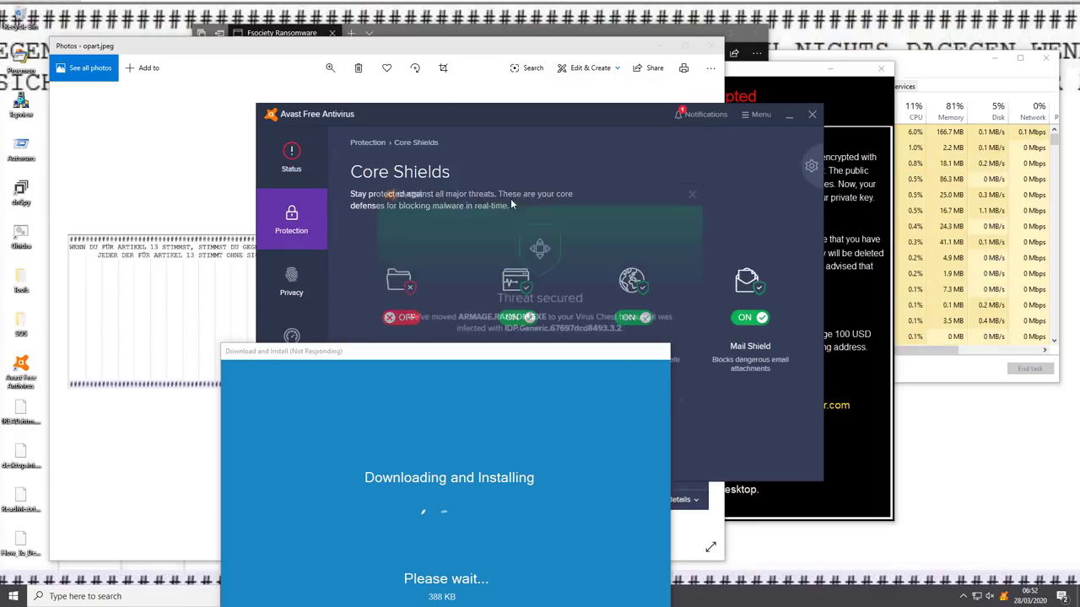
drag(516, 194, 593, 66)
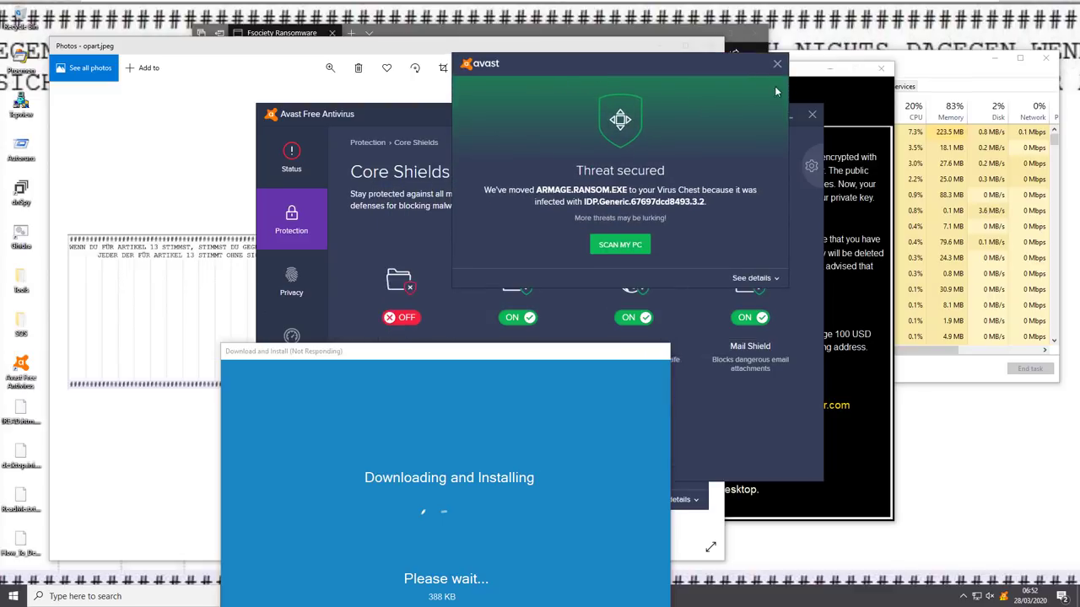
click(812, 115)
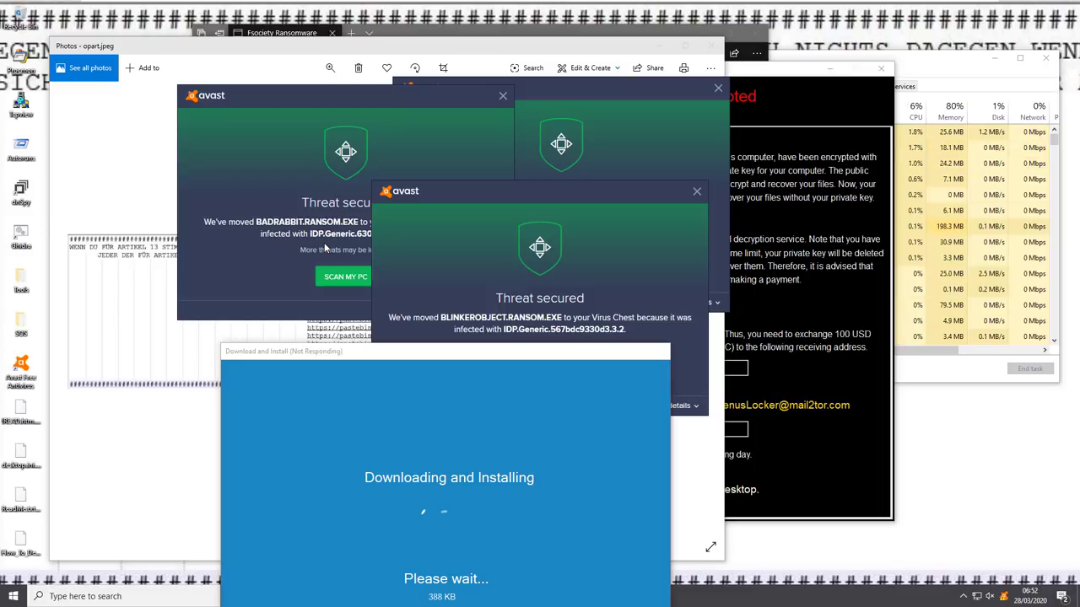
- Dismiss the CERBER, AKO, CRYPT and BADRABBIT ransomware Threat secured alerts
click(696, 193)
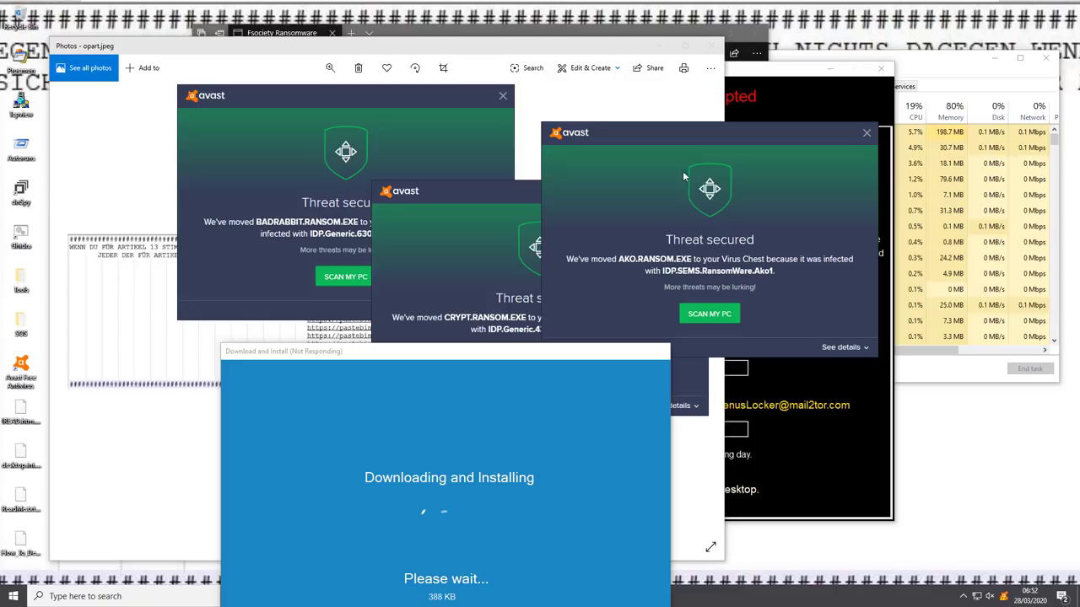
click(867, 133)
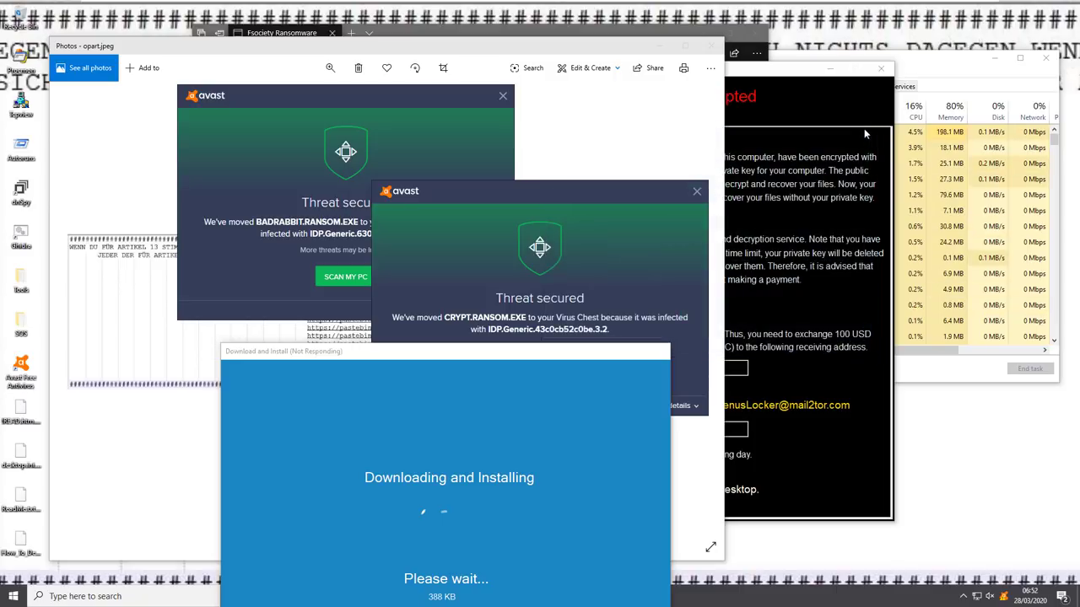
click(697, 193)
click(502, 96)
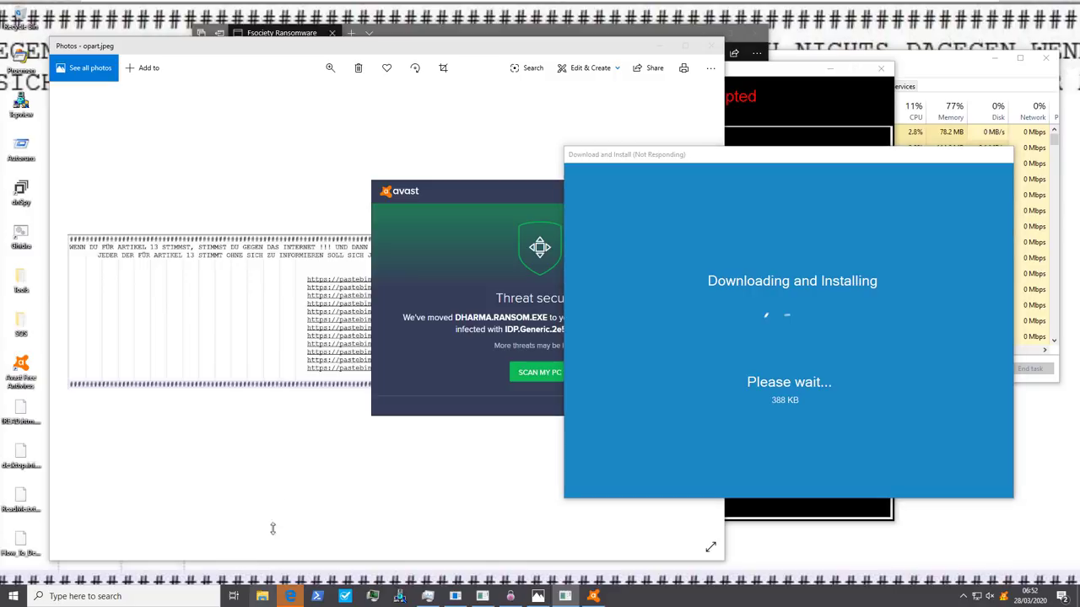
- Open File Explorer to Documents and inspect the encrypted .ragnarok_cry files
key(super+e)
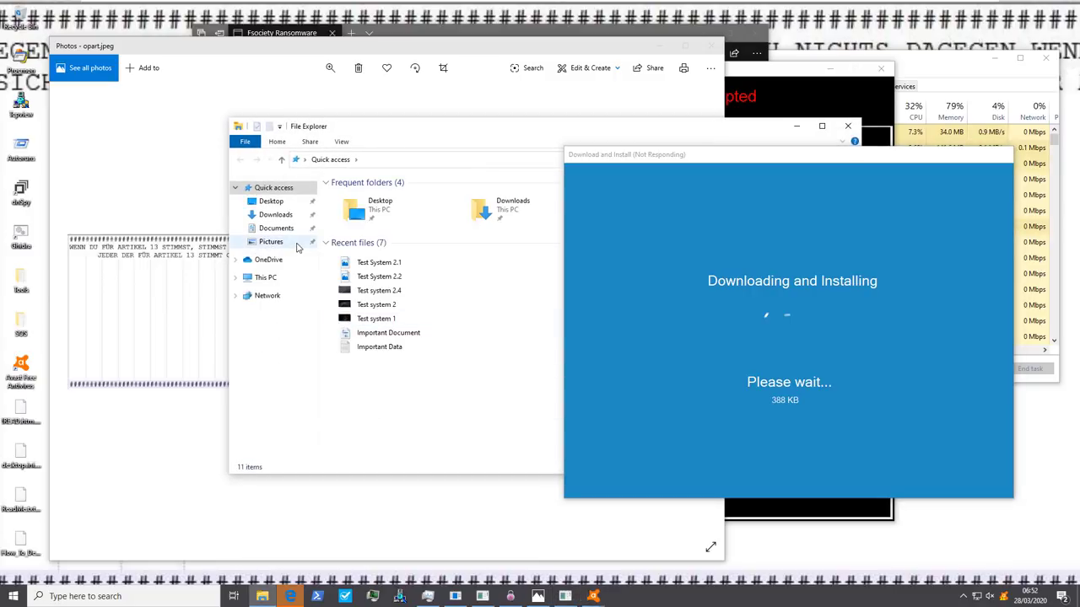
click(287, 233)
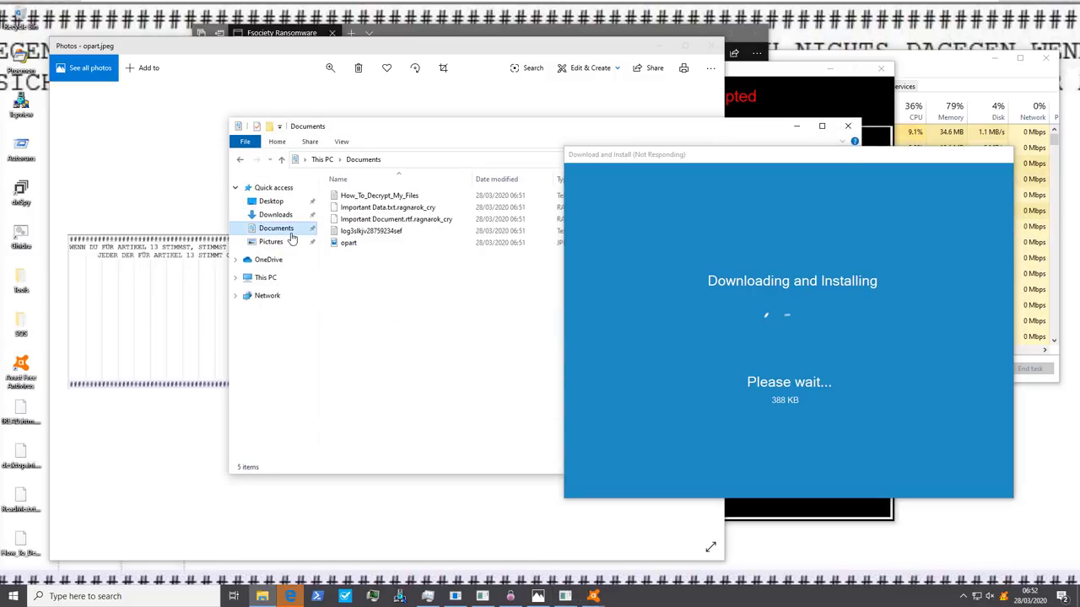
click(367, 210)
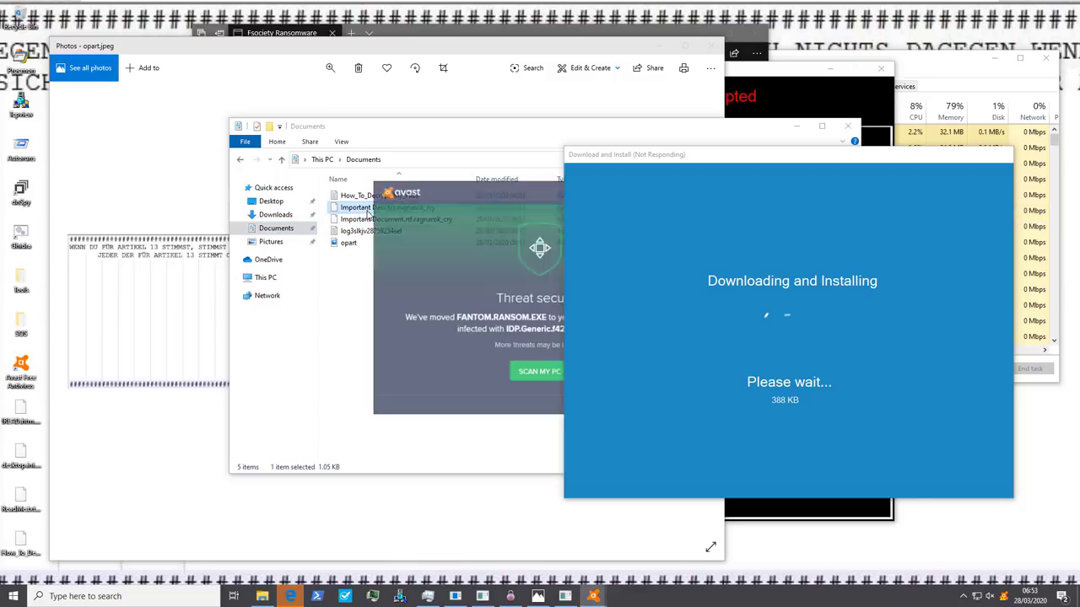
drag(359, 127, 161, 119)
right_click(205, 211)
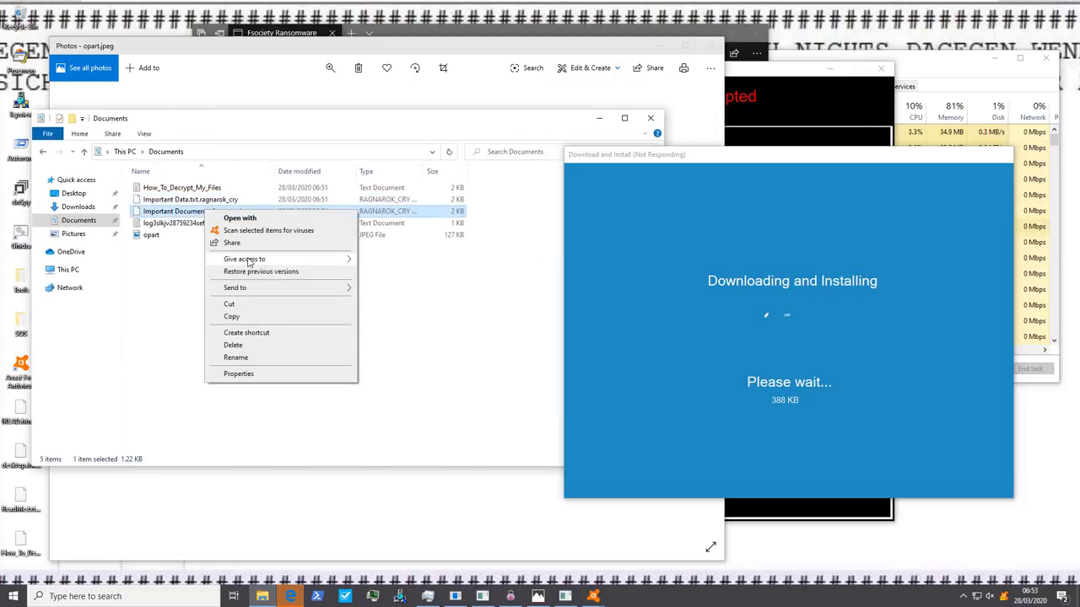
click(162, 213)
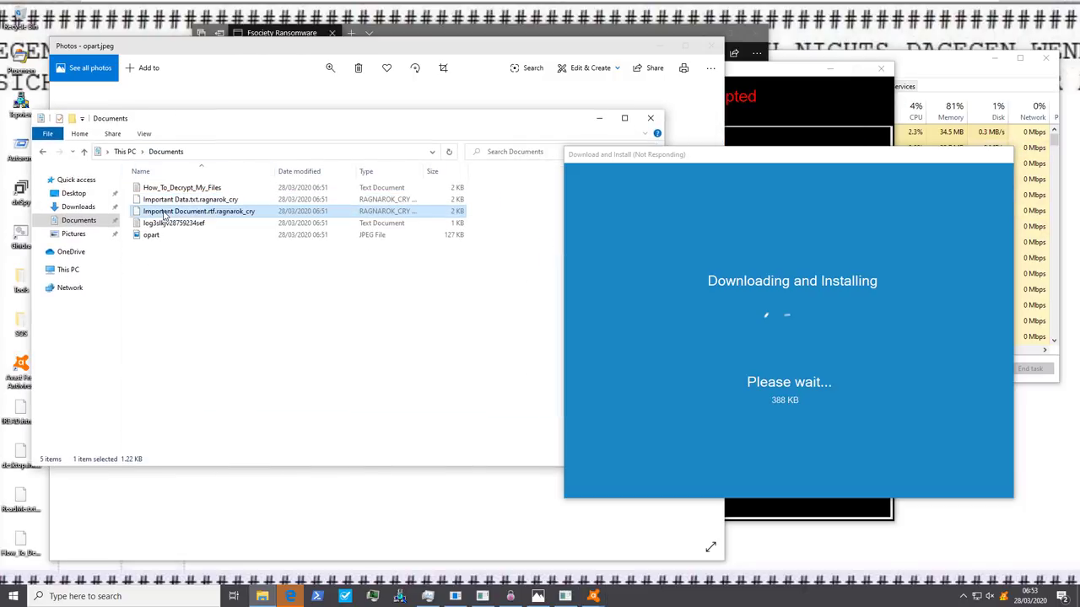
- Open Important Document.rtf.ragnarok_cry in Notepad and highlight its garbled first line
double_click(162, 214)
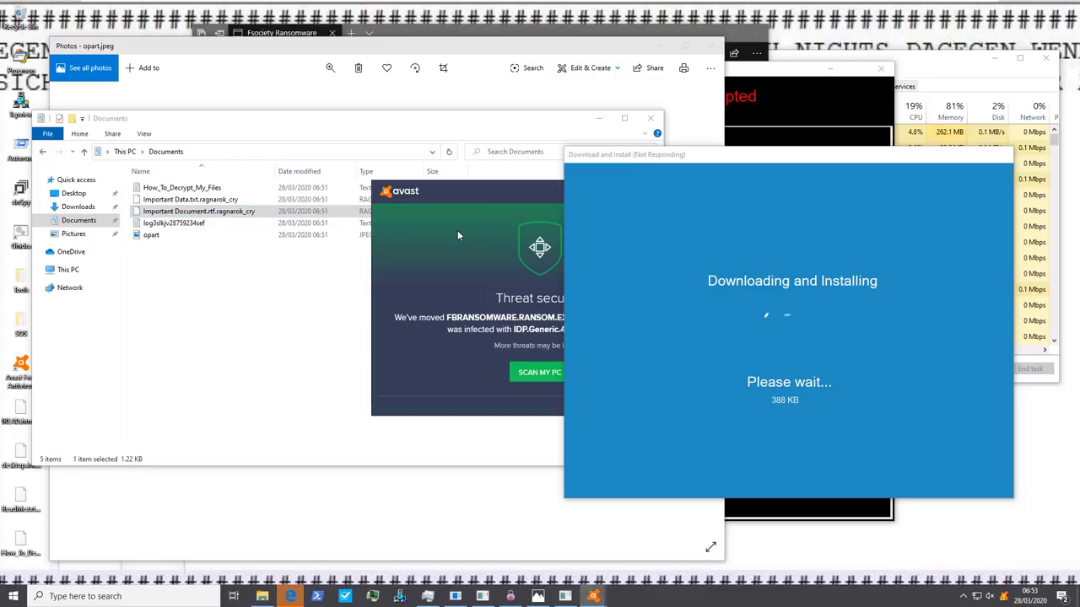
drag(477, 124, 431, 97)
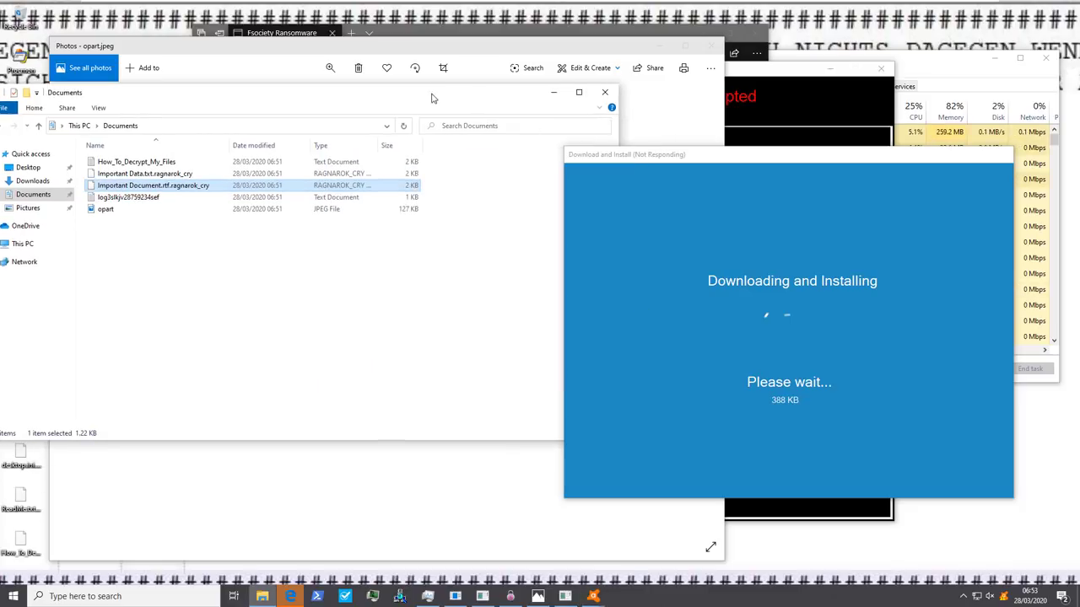
double_click(361, 189)
click(463, 225)
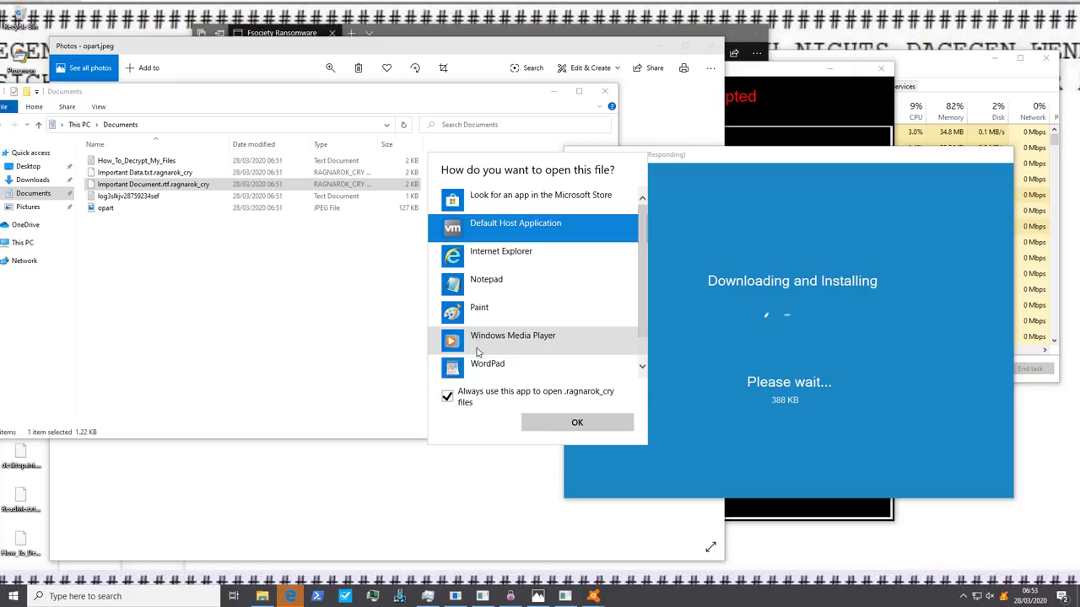
click(479, 285)
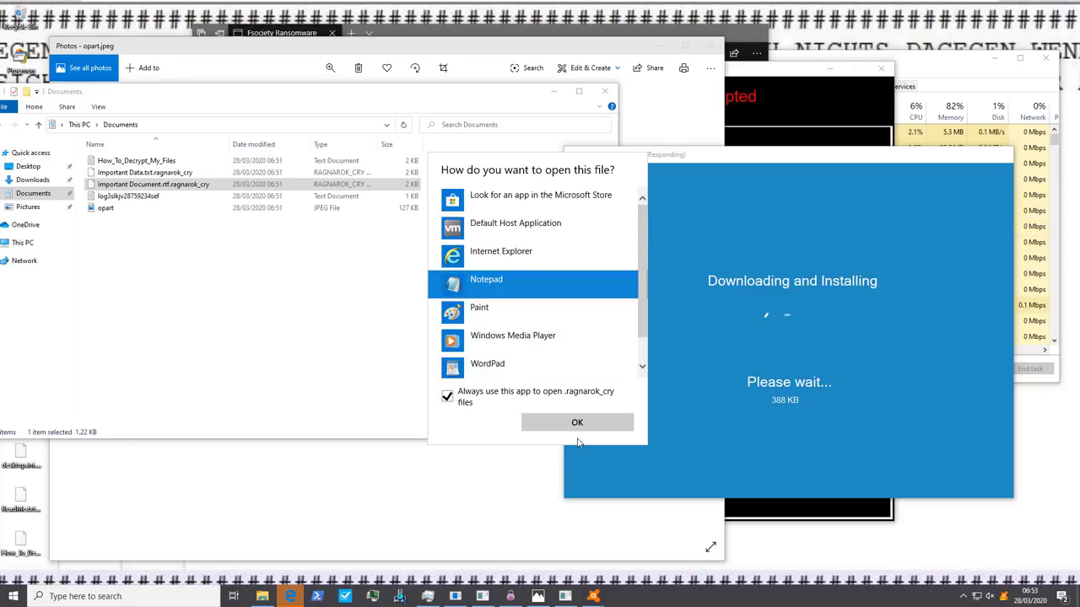
click(577, 424)
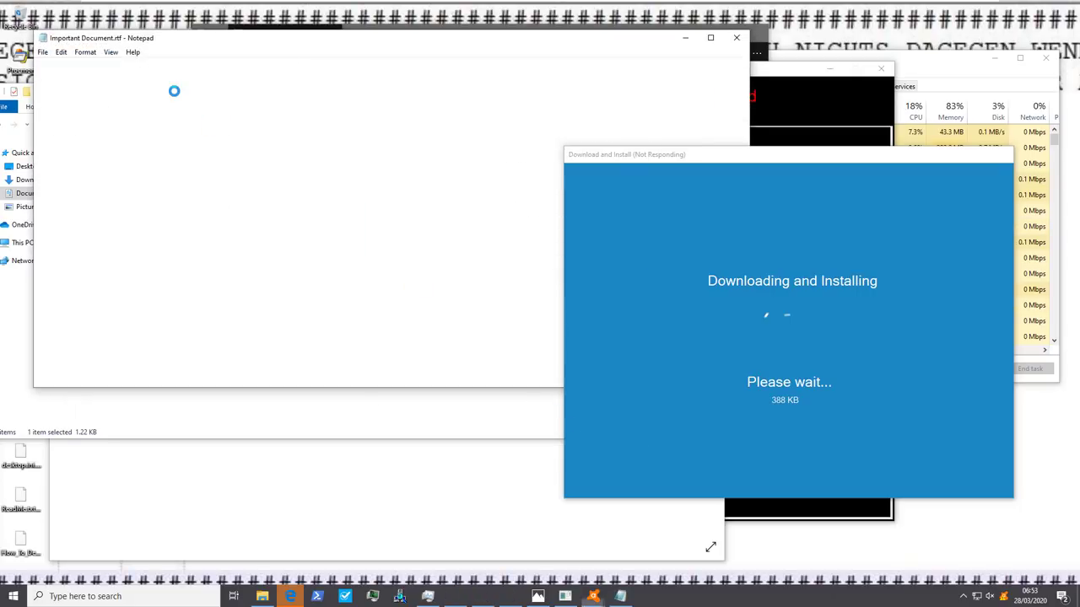
drag(176, 64, 940, 93)
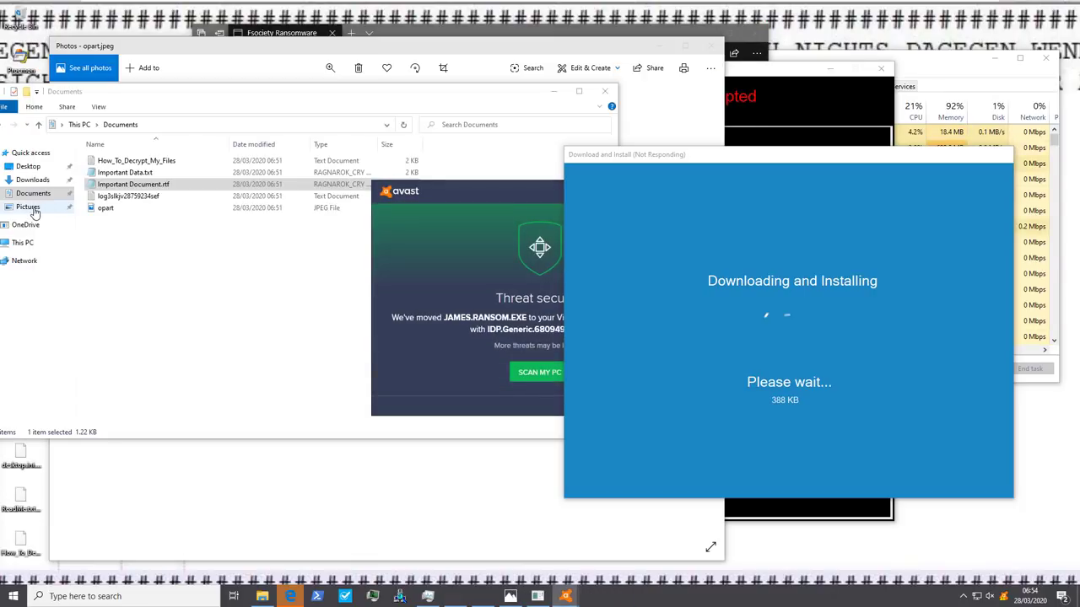
- Open Test system 7.jpg from Pictures to view its garbled encrypted content
click(33, 209)
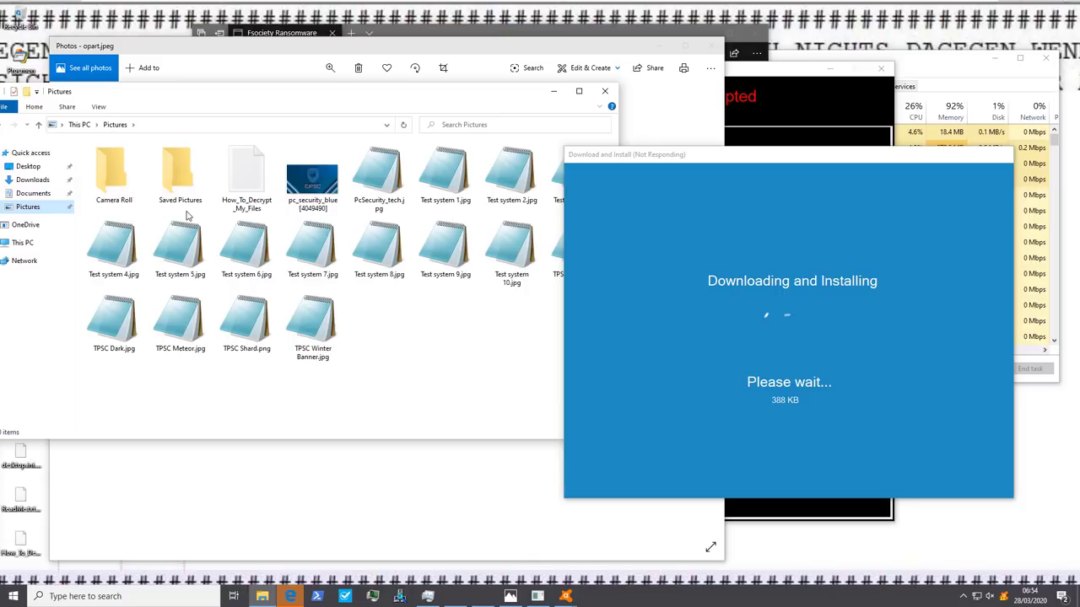
double_click(296, 253)
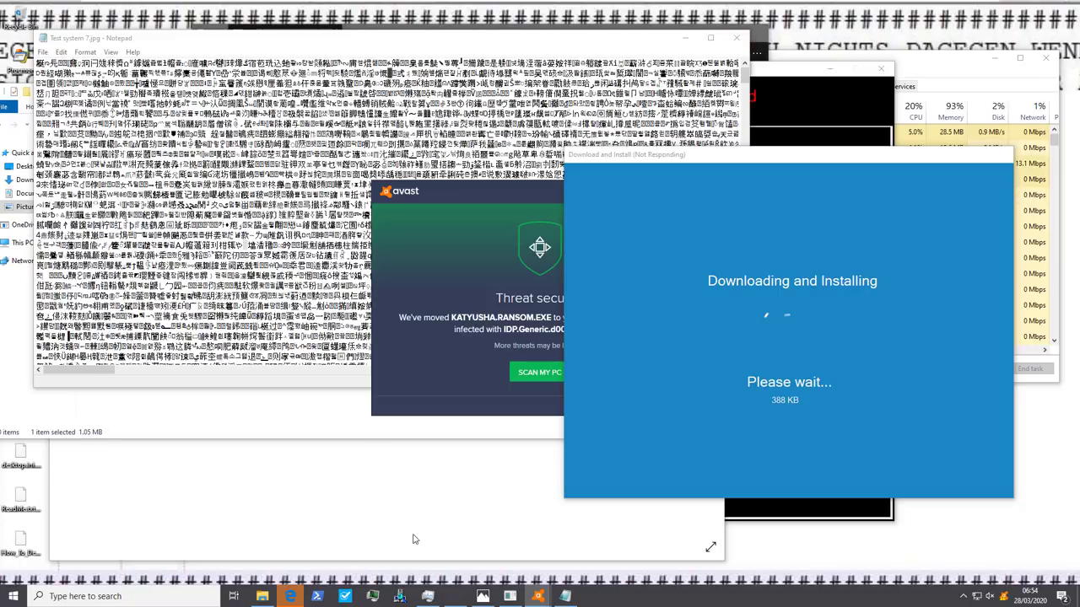
mouse_move(452, 601)
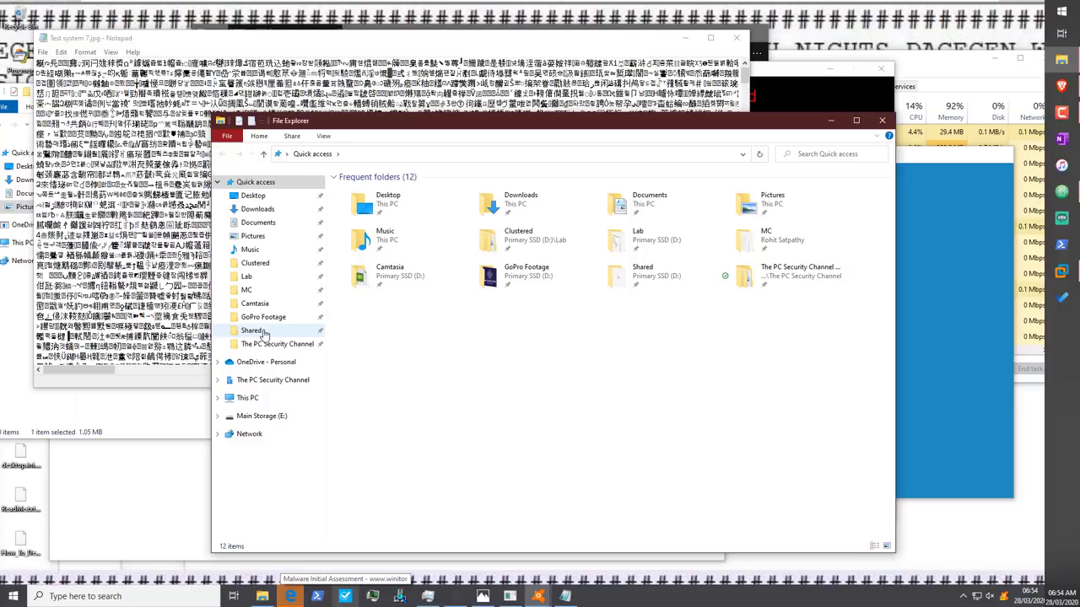
- Open MalexLog.txt from the Shared folder in a maximized Notepad window
click(251, 332)
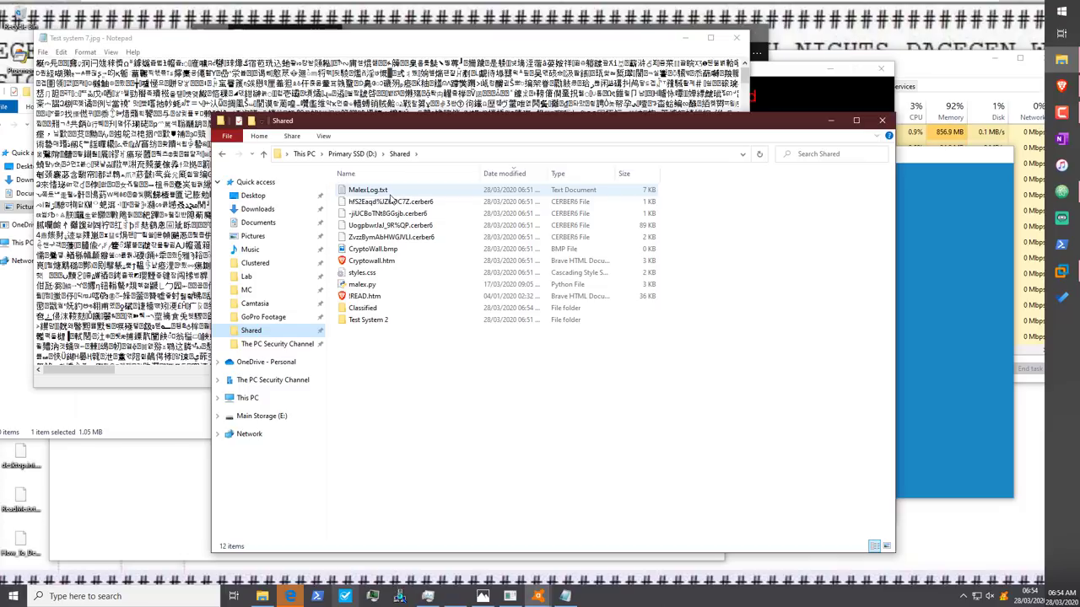
double_click(390, 195)
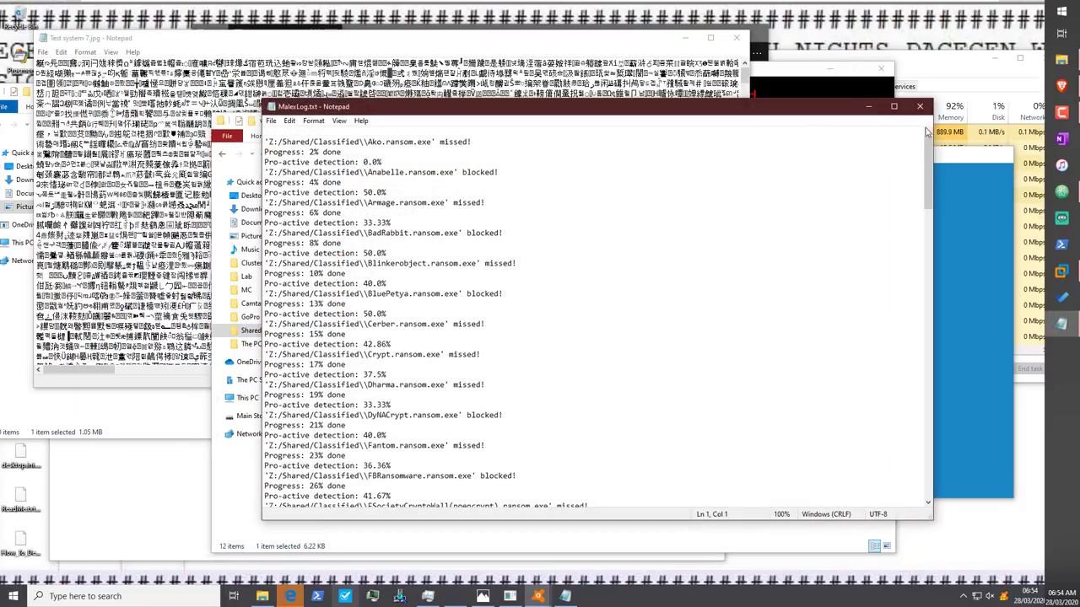
click(894, 106)
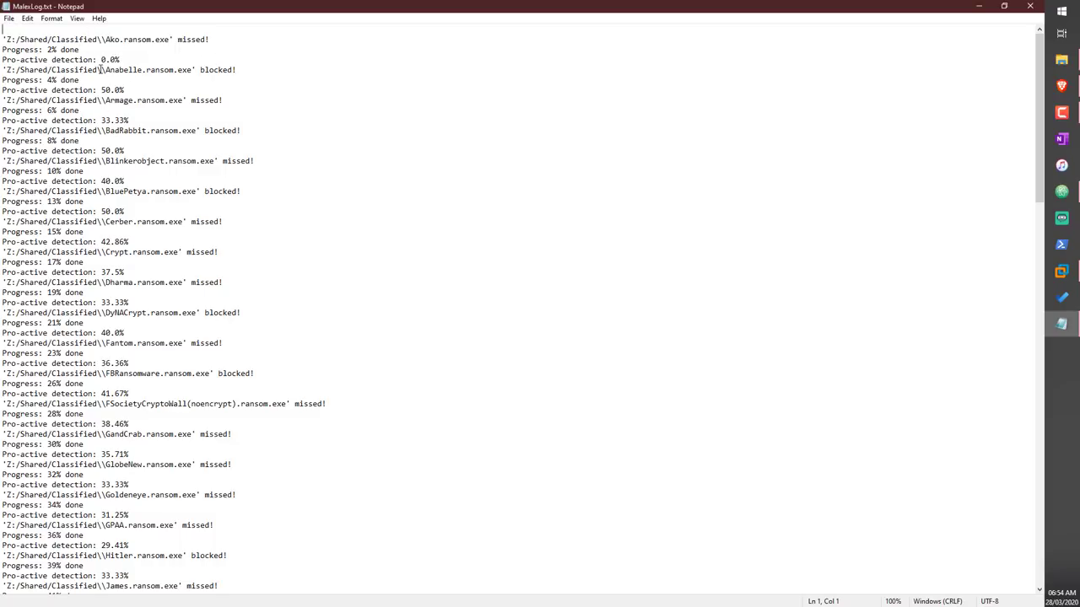
- Check the Anabelle blocked entry, then the 28.26% final pro-active detection summary
drag(133, 71, 261, 68)
click(261, 69)
scroll(180, 439, down, 4)
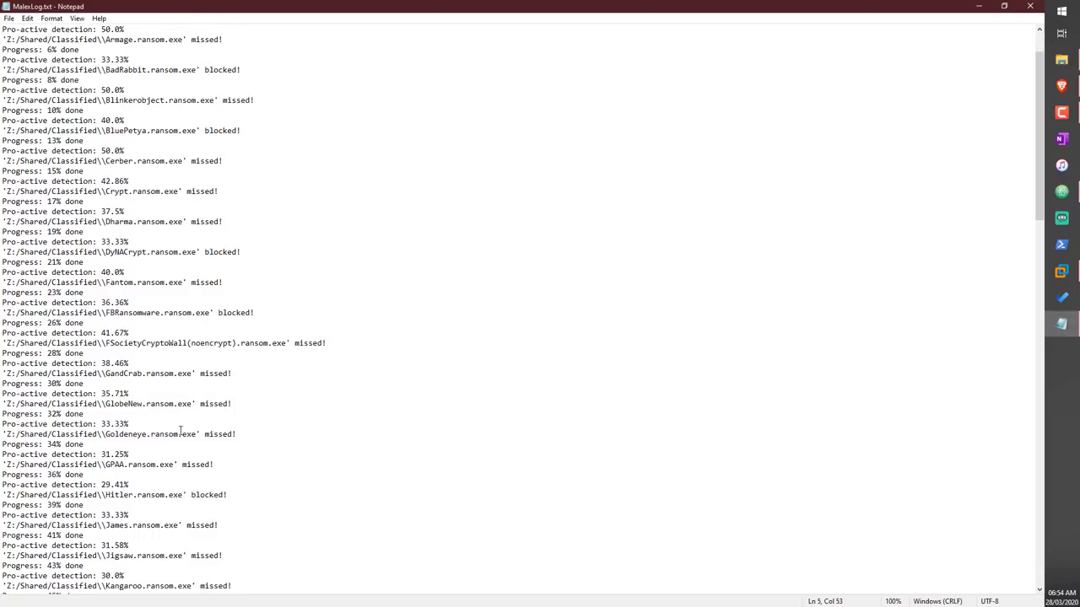
scroll(180, 415, down, 20)
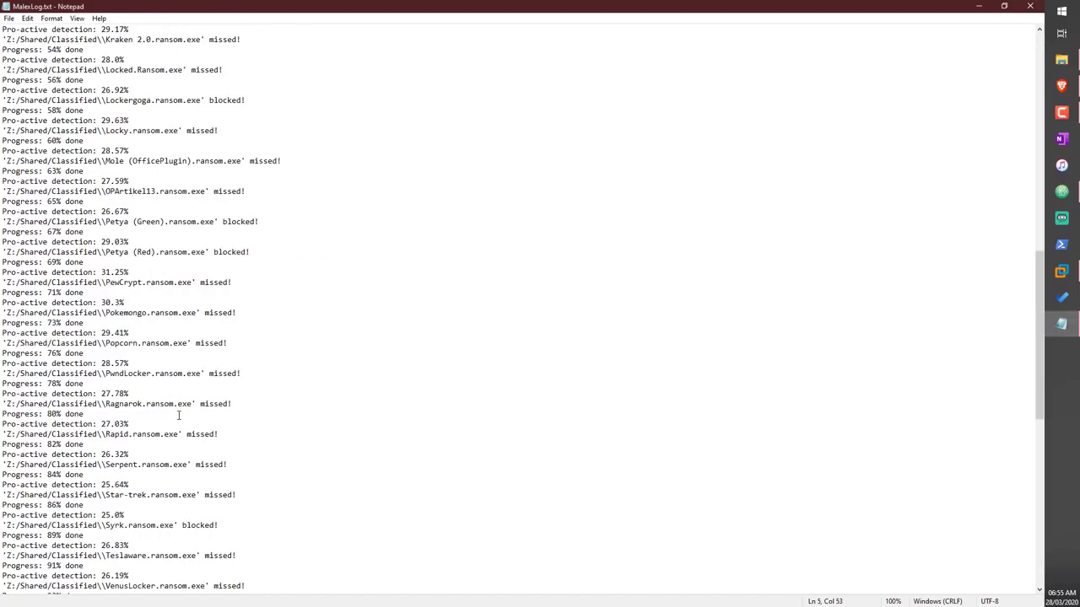
scroll(179, 415, down, 10)
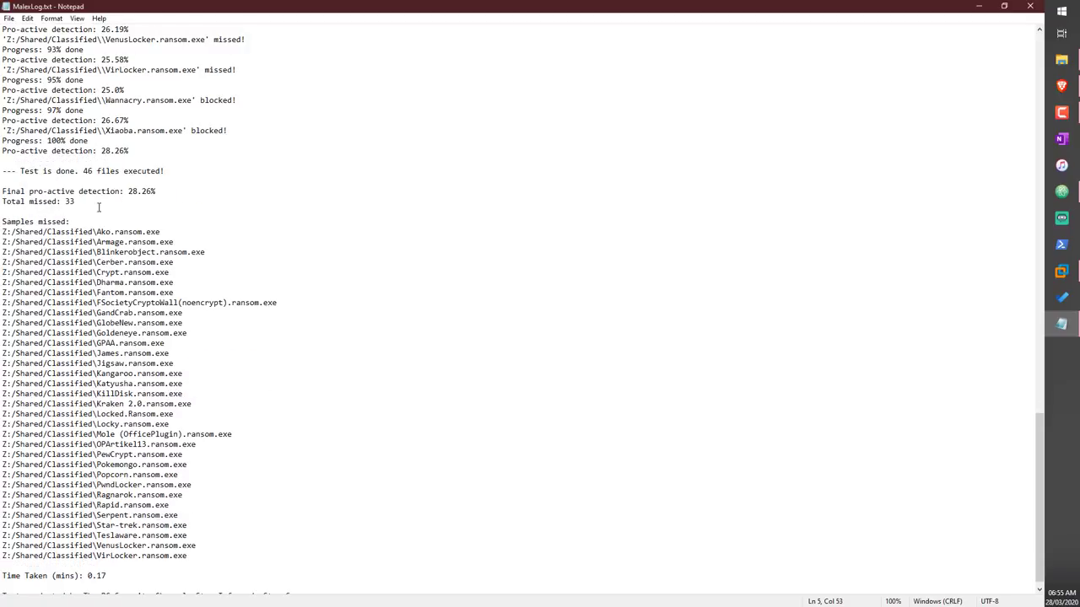
click(131, 182)
drag(130, 185, 162, 191)
click(169, 189)
- Review the 46 files executed and 33 missed counts, then minimise the log
drag(84, 171, 124, 171)
click(99, 206)
drag(2, 206, 78, 202)
click(272, 253)
scroll(141, 333, down, 1)
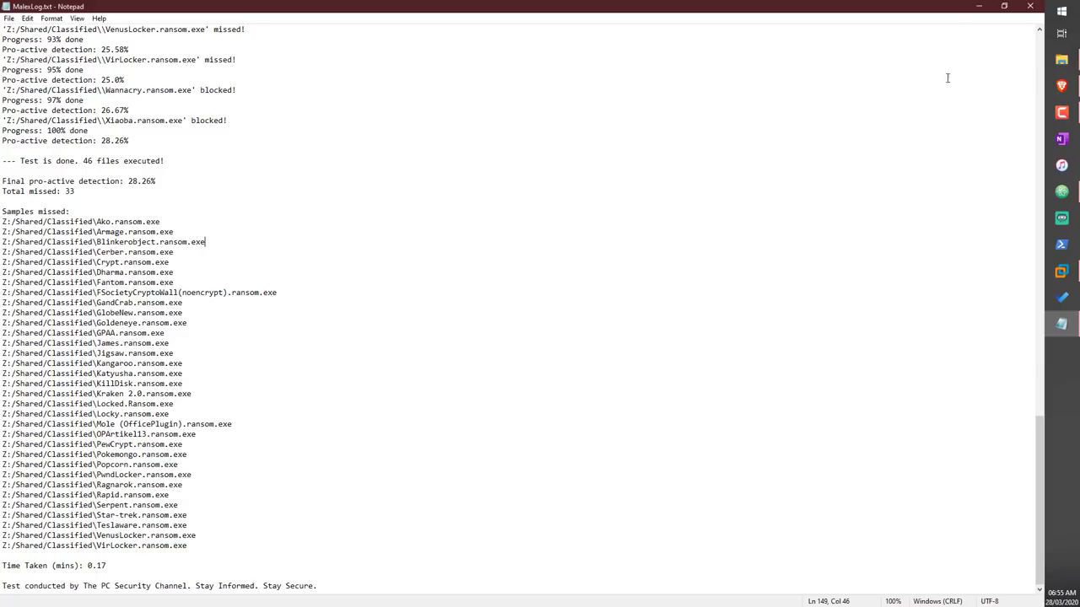
click(983, 8)
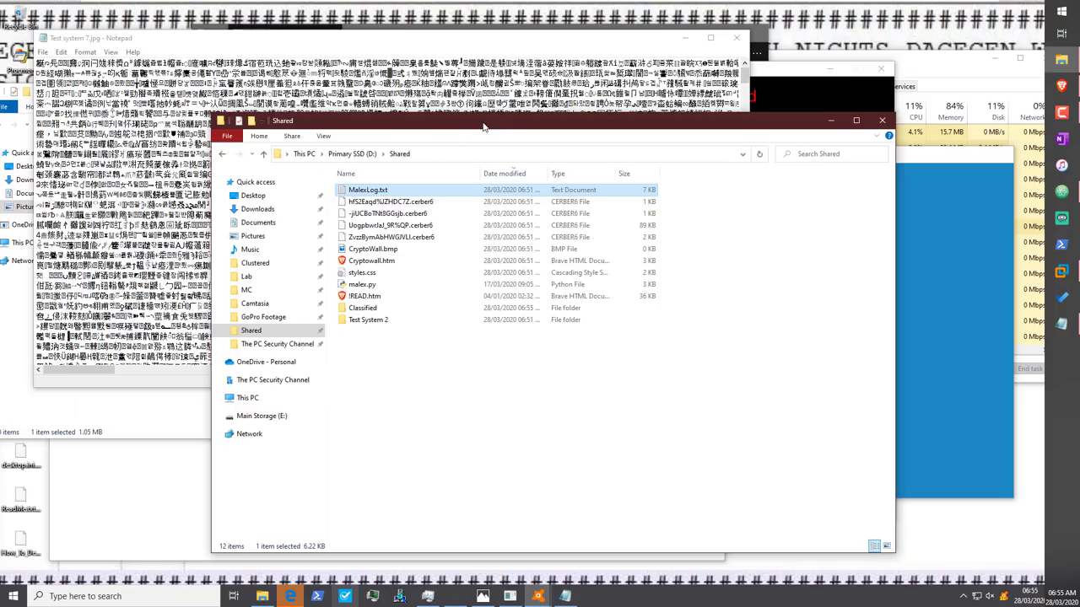